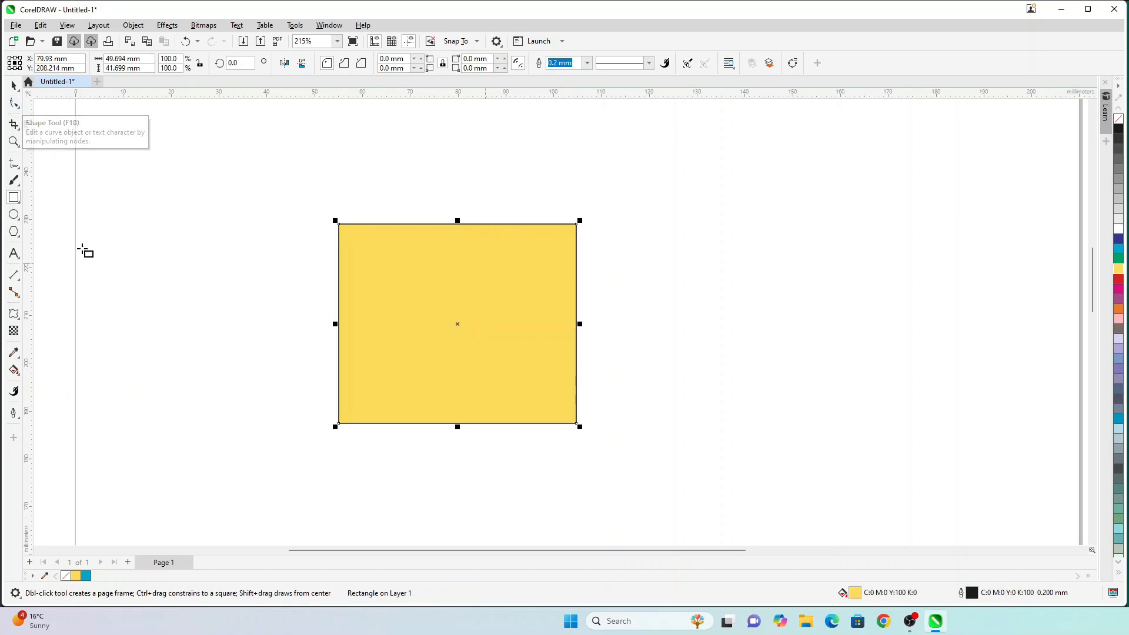
Step: Convert the yellow rectangle to an editable curve and pick points on its top edge
click(15, 102)
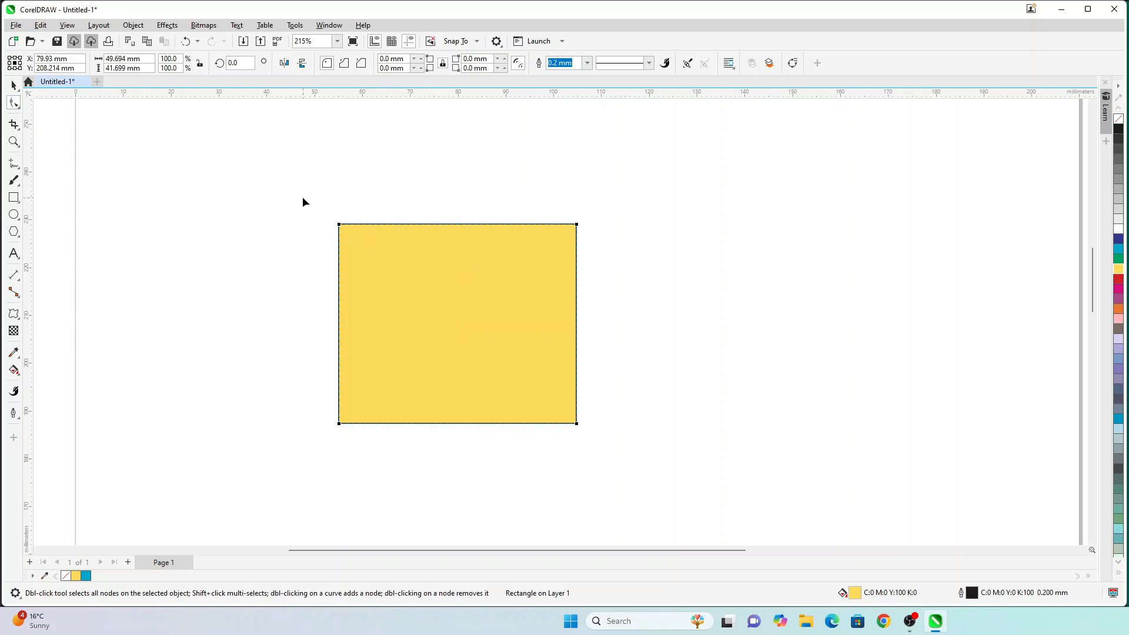
key(ctrl+q)
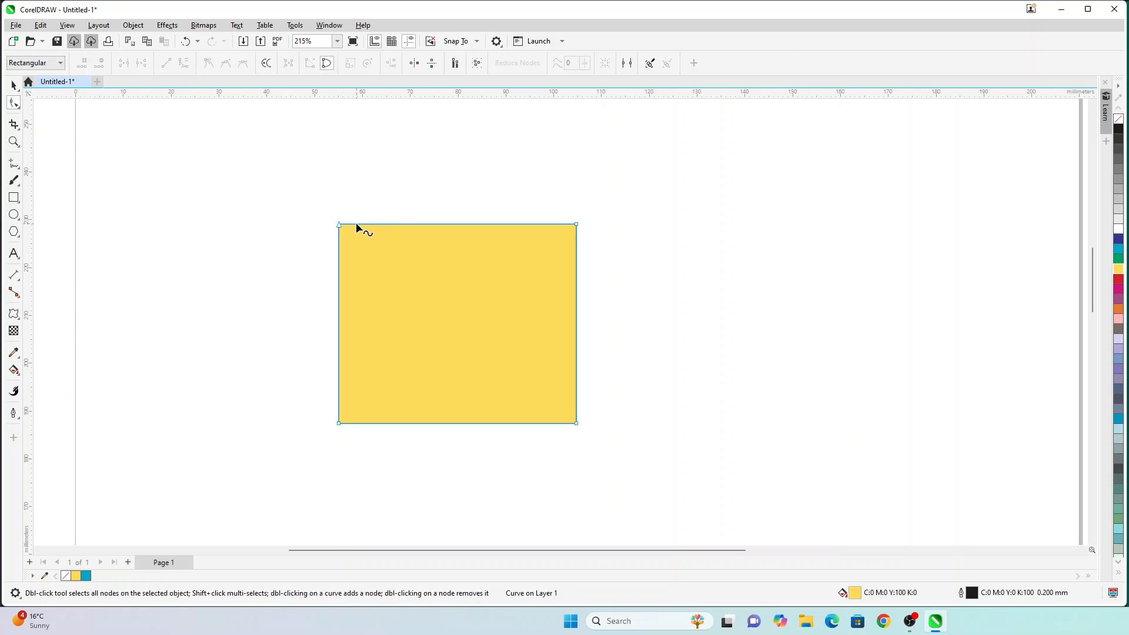
click(356, 224)
click(394, 224)
Step: Make the top edge a curve segment, bend it into a wave, then undo back to straight
click(184, 64)
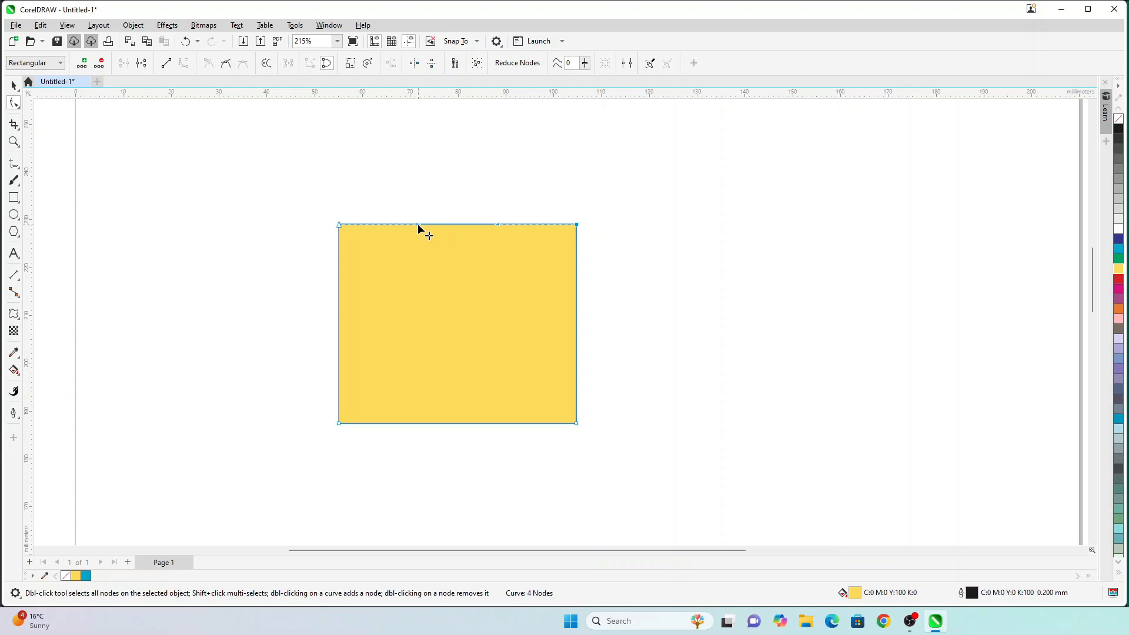
drag(418, 226, 416, 308)
drag(499, 231, 478, 148)
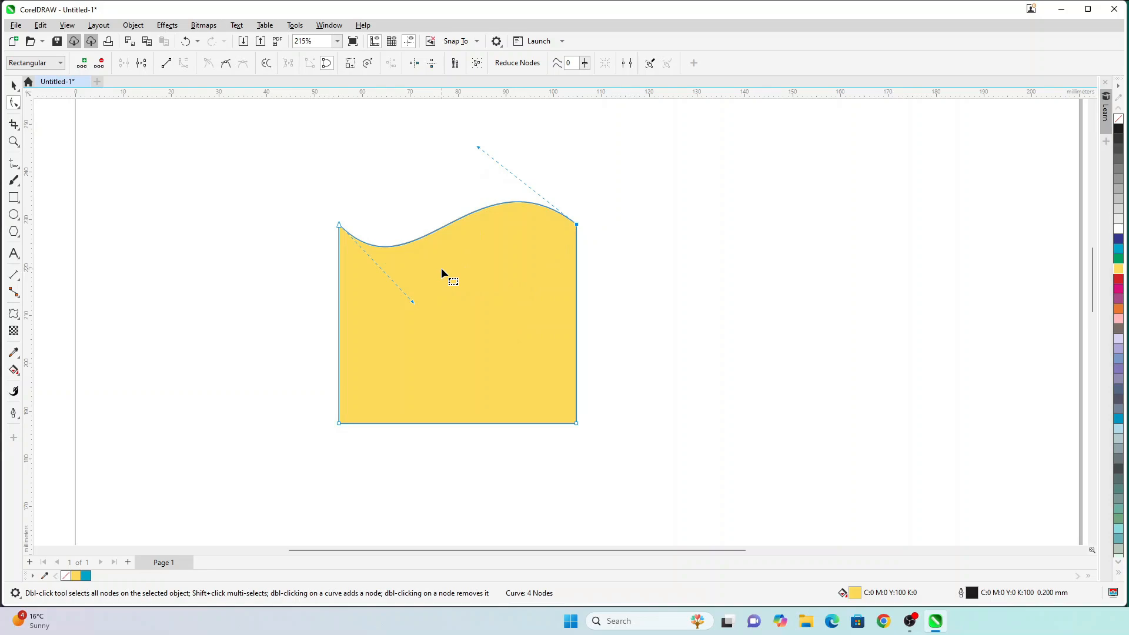
key(ctrl+z)
key(ctrl+z)
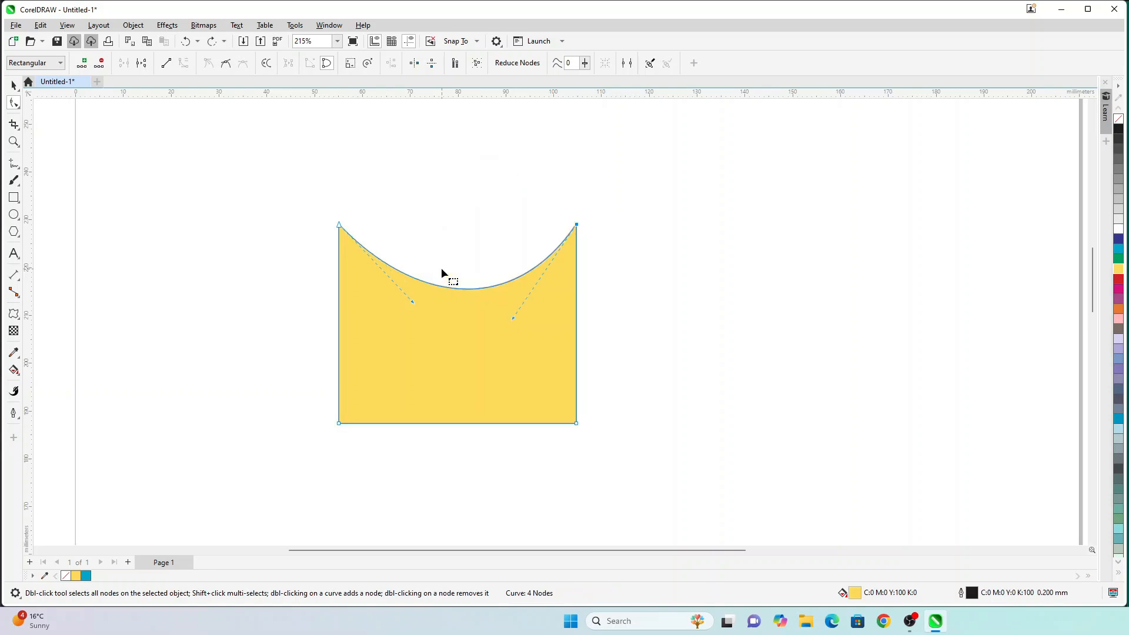
key(Escape)
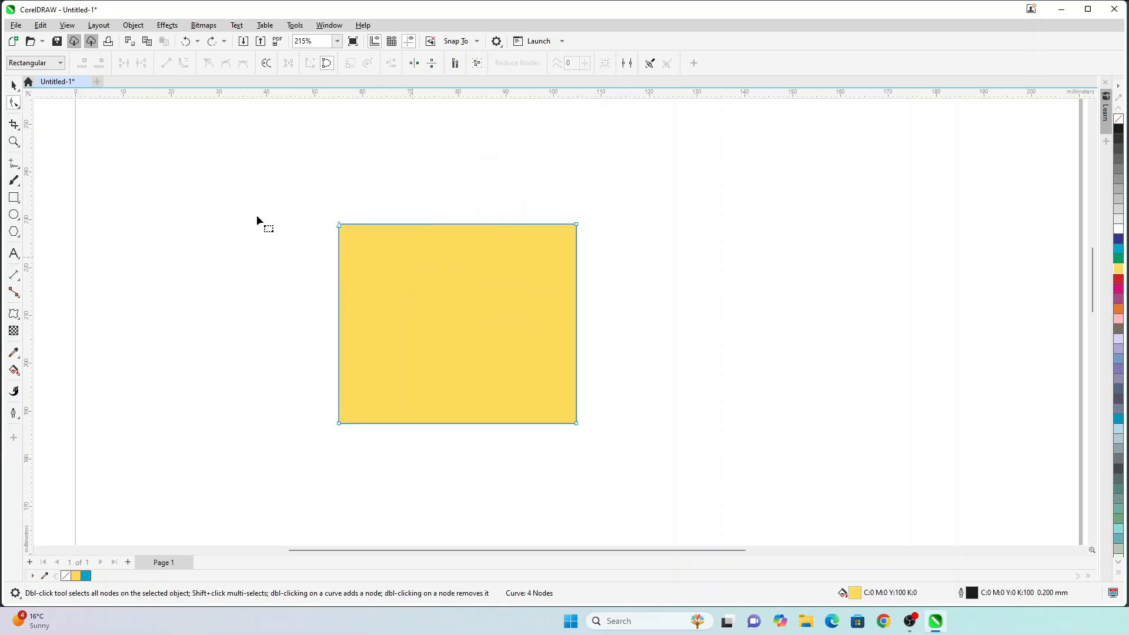
Step: Apply the Envelope effect to the yellow rectangle, leaving the mapping mode unchanged
click(19, 315)
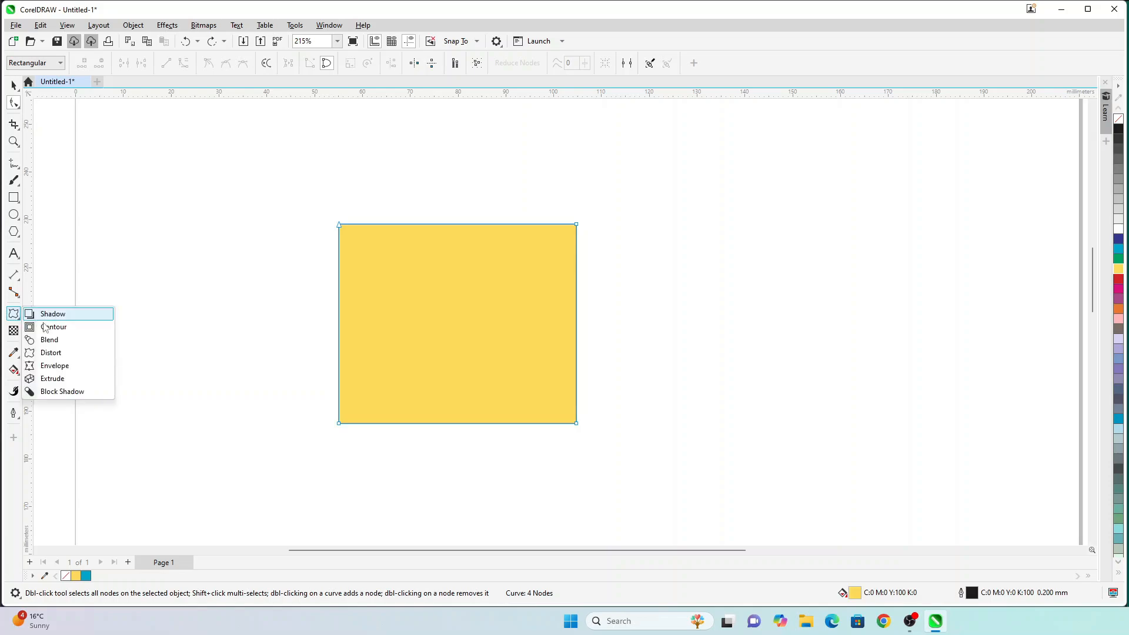
click(82, 368)
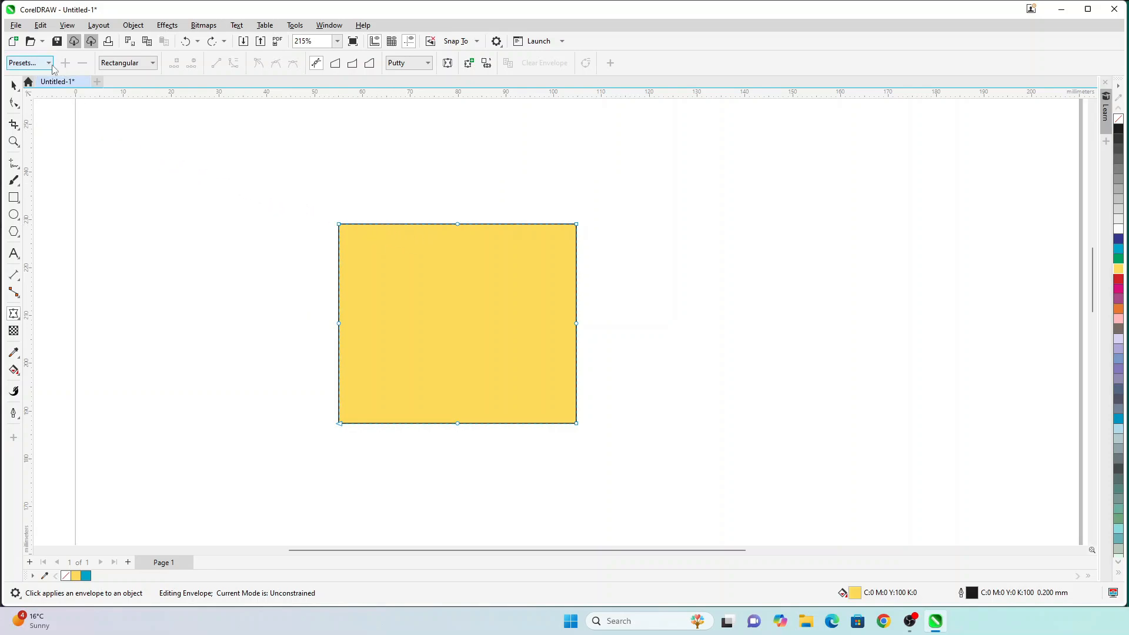
click(140, 69)
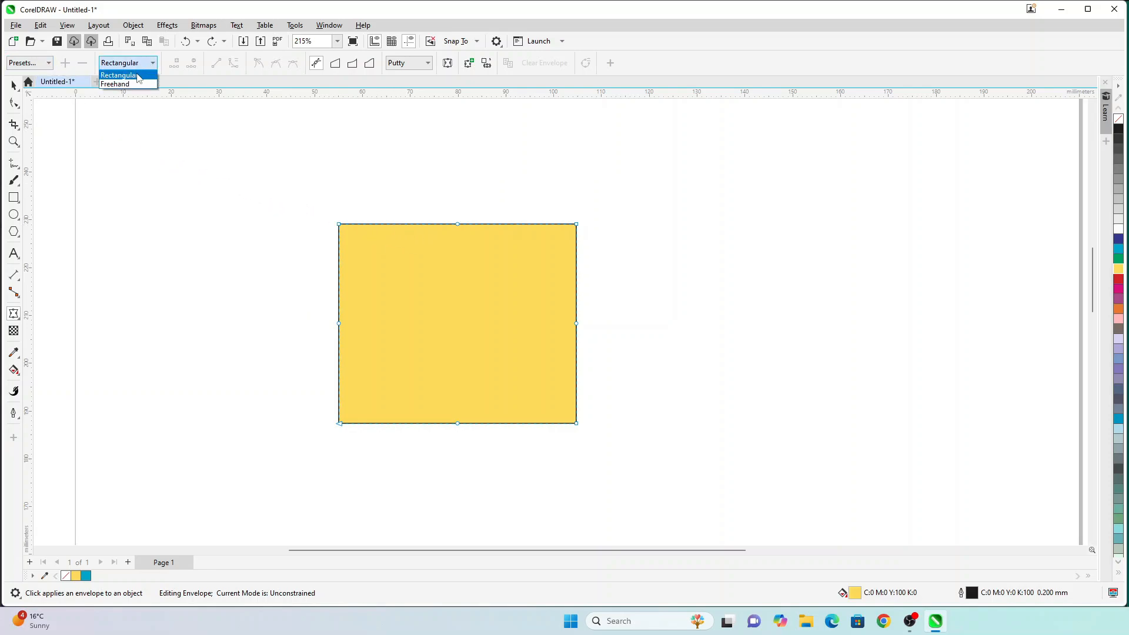
click(49, 64)
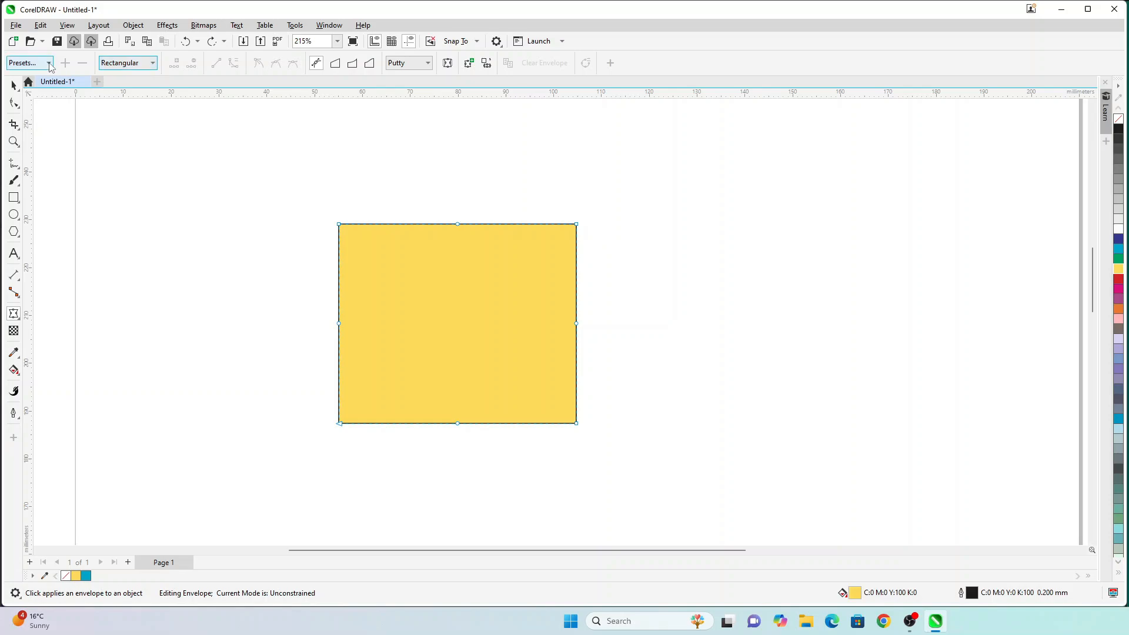
Step: Try the Circular envelope preset and an upward arch, then undo to a plain rectangle
click(50, 64)
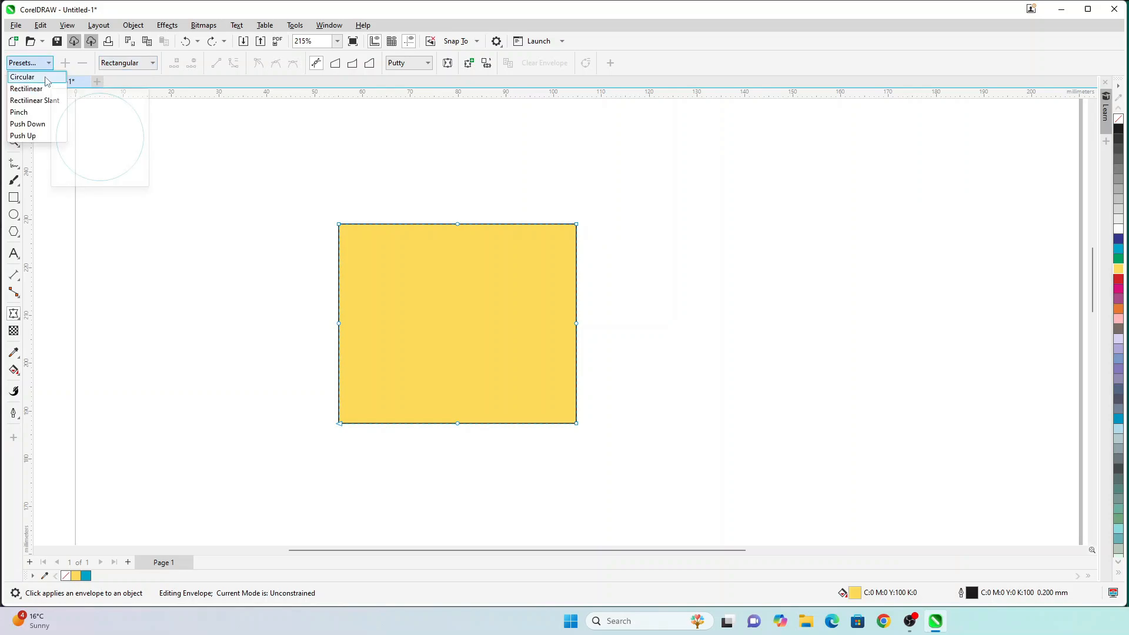
click(22, 77)
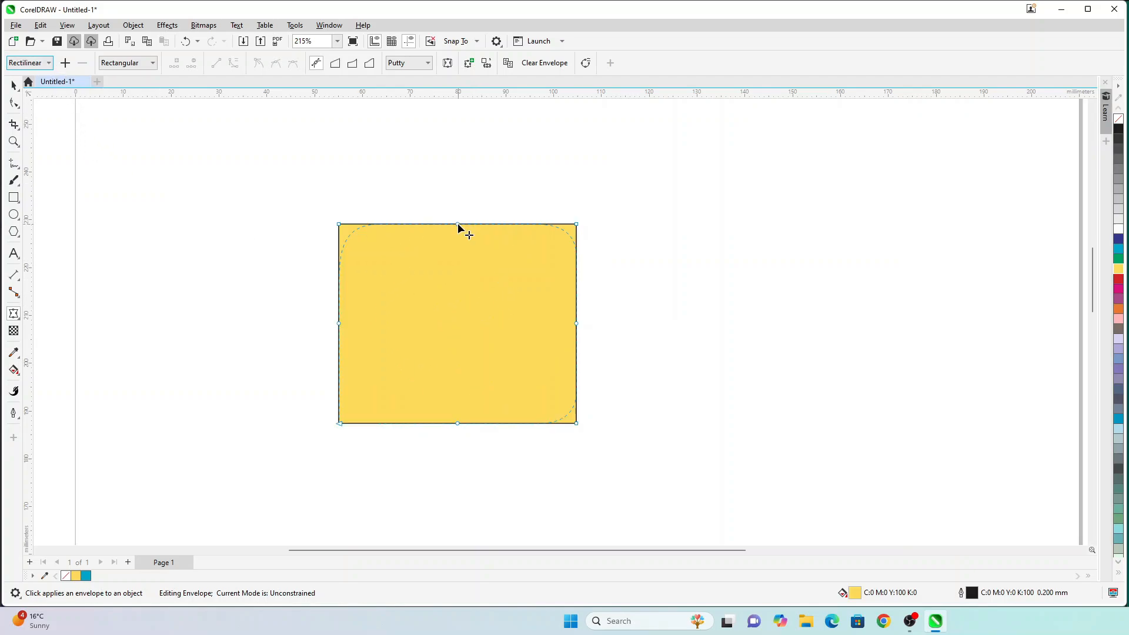
drag(458, 224, 458, 181)
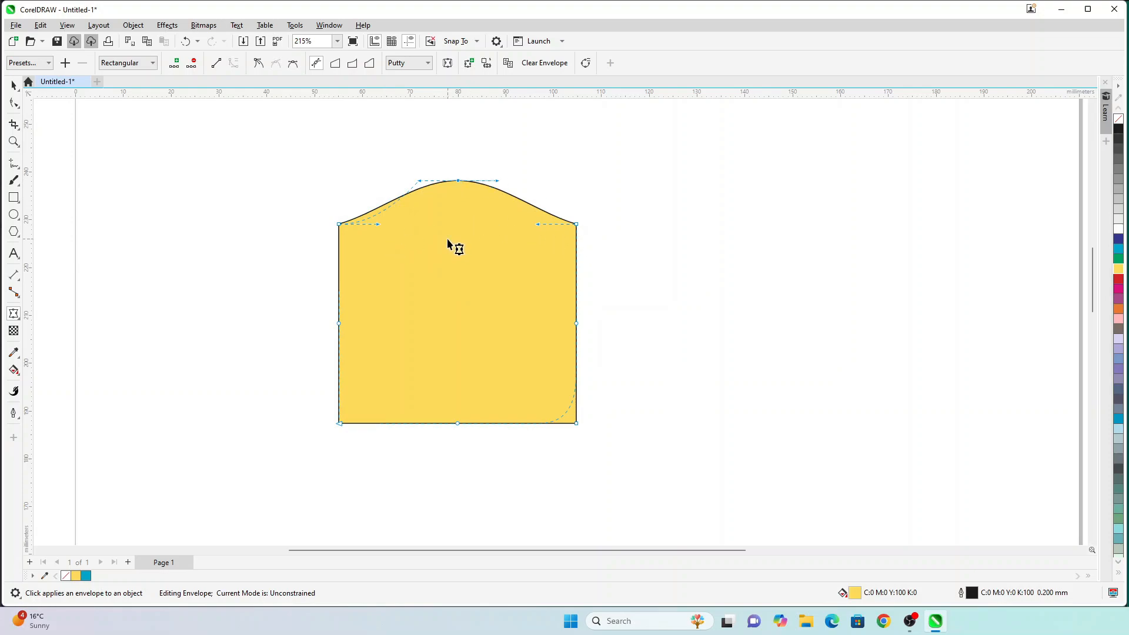
key(ctrl+z)
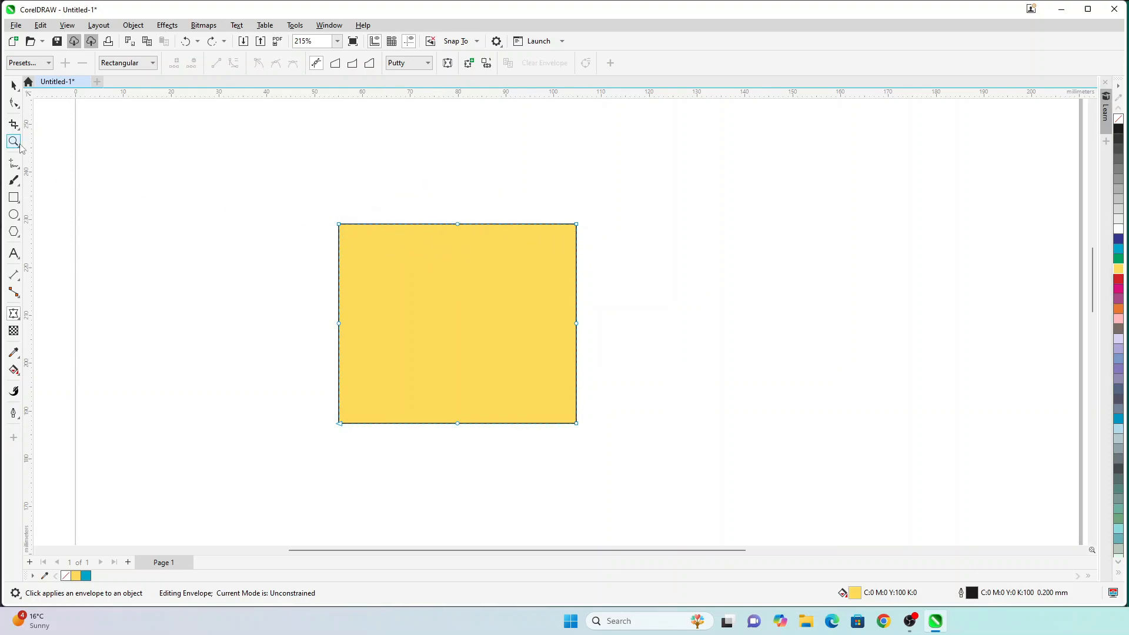
Step: Shift the yellow rectangle down-left and draw a light pink ellipse to its right
click(14, 86)
drag(416, 265, 381, 293)
click(14, 215)
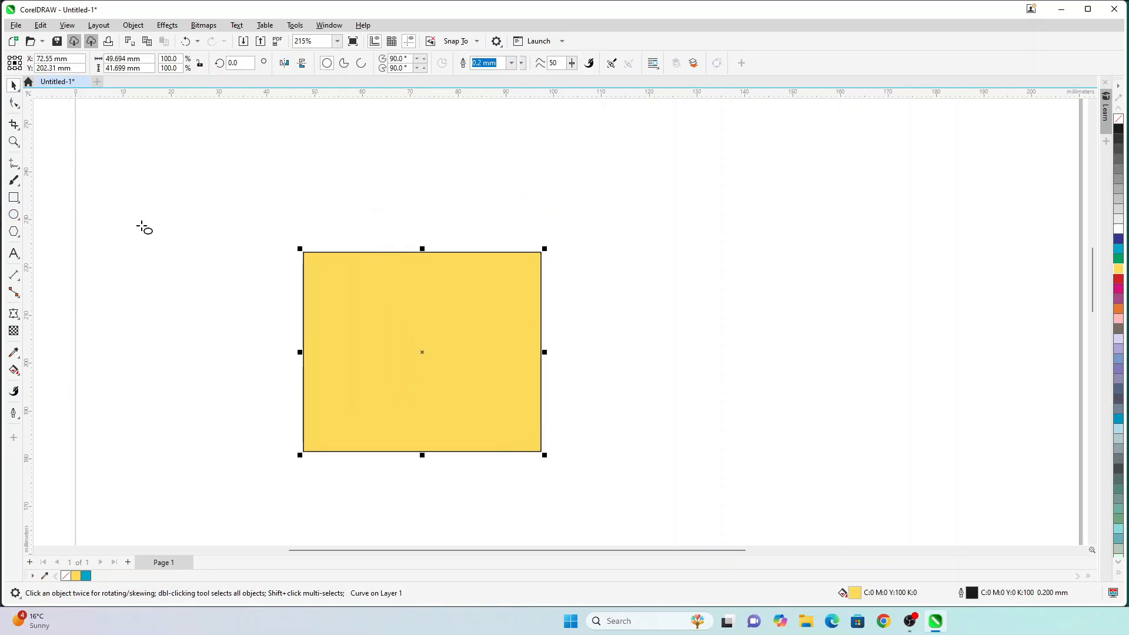
mouse_move(620, 246)
mouse_down()
mouse_move(831, 458)
mouse_move(896, 467)
mouse_up()
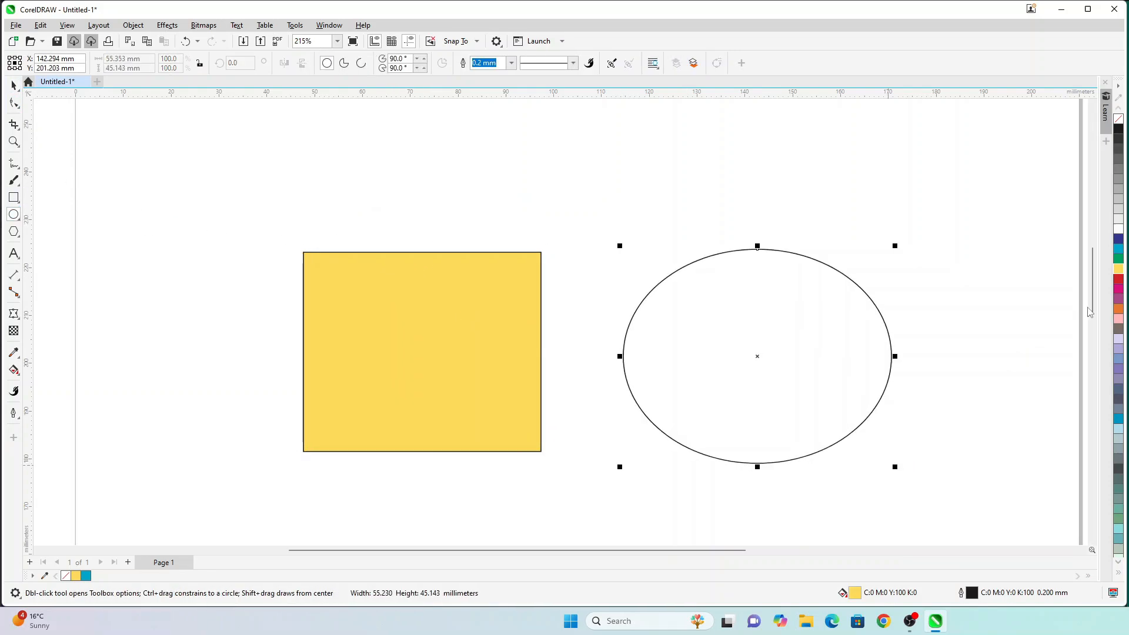
click(1119, 318)
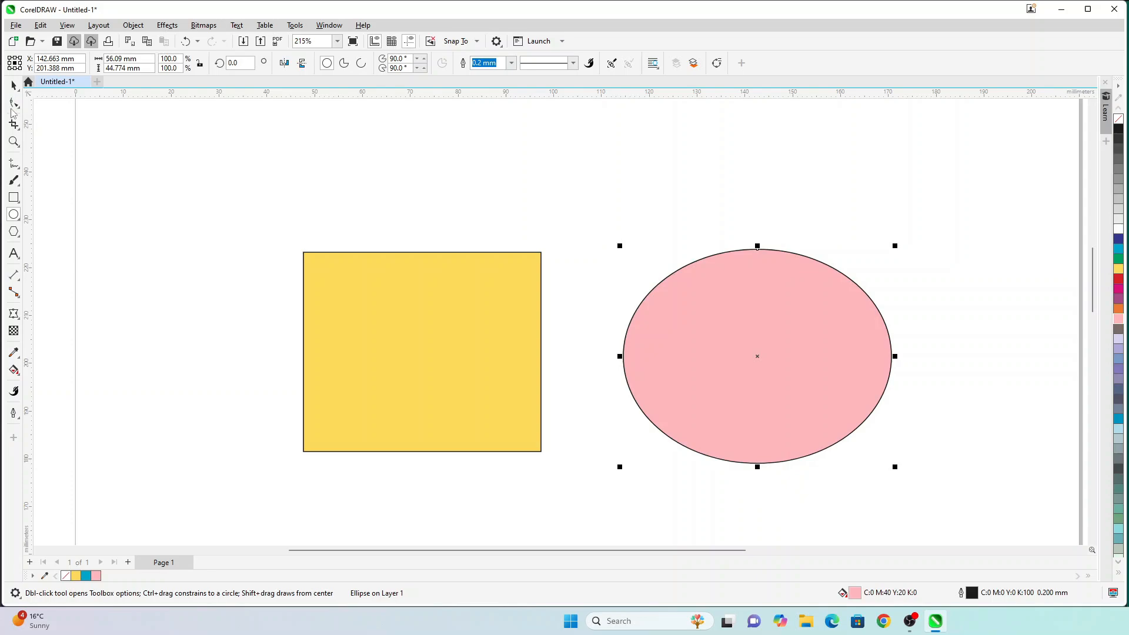
Step: Cut a wedge from the pink ellipse to form a 305.413-degree pie, then select the yellow rectangle
click(14, 106)
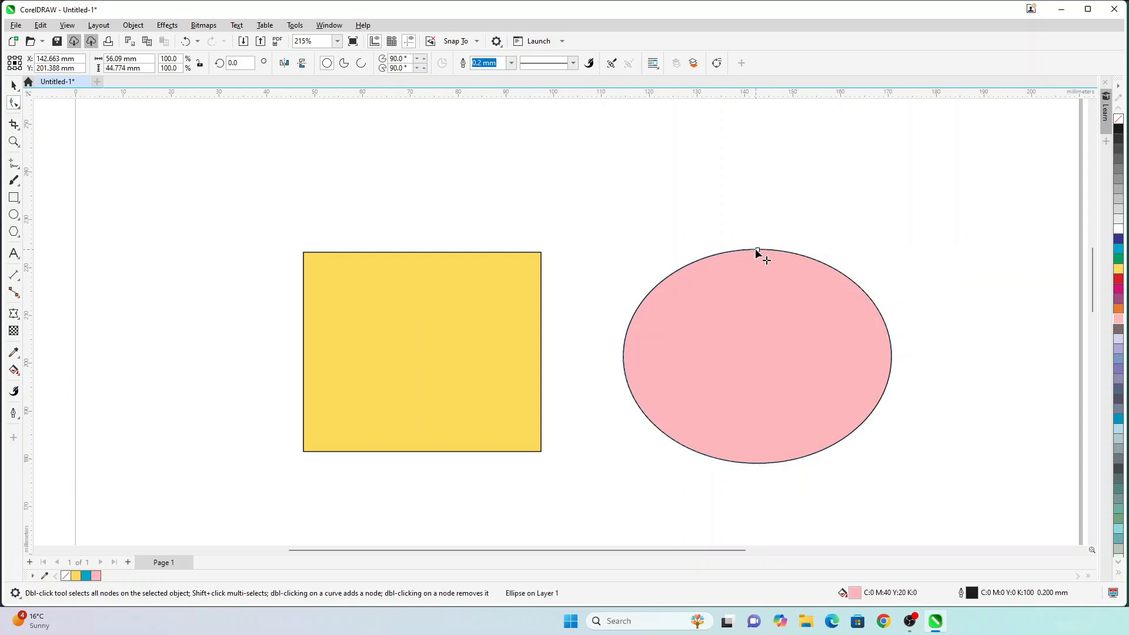
drag(758, 251, 758, 308)
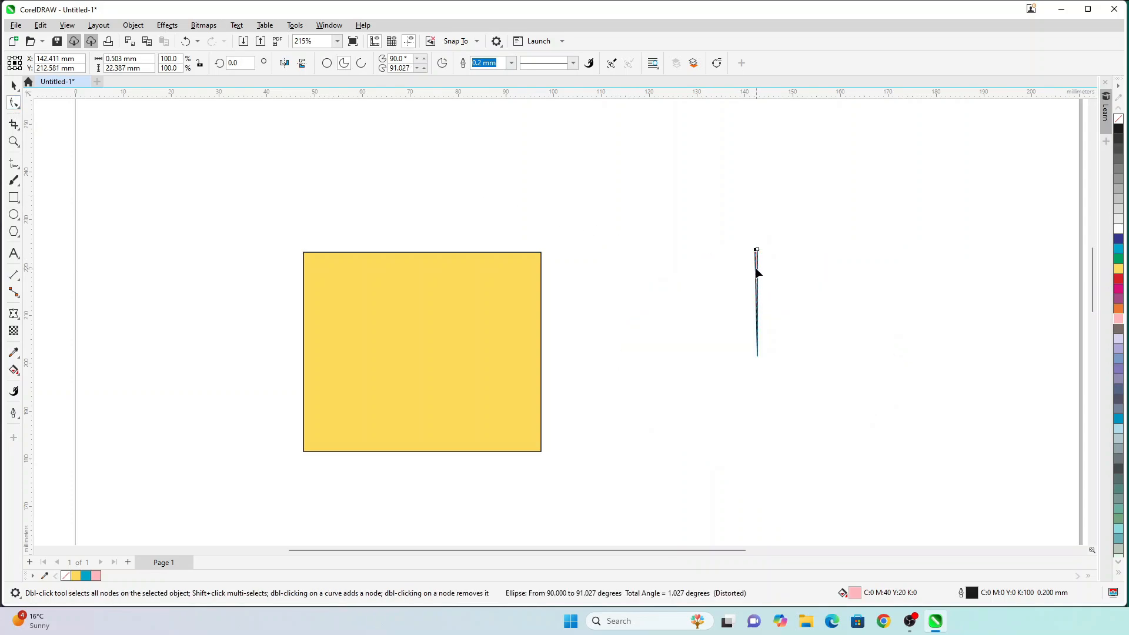
key(ctrl+z)
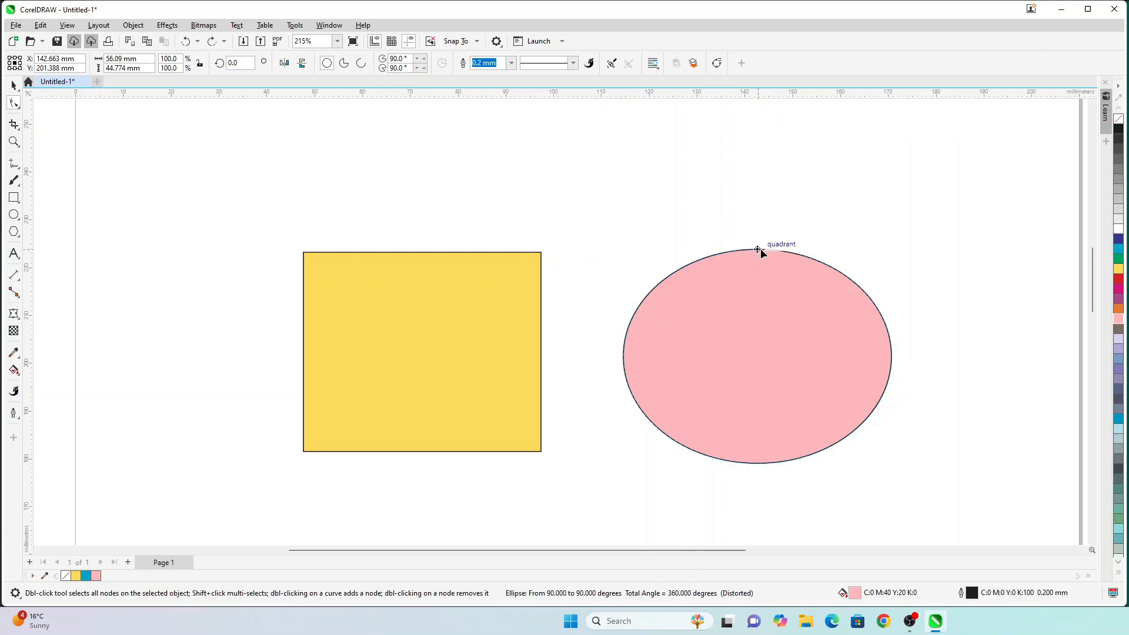
drag(823, 323, 821, 342)
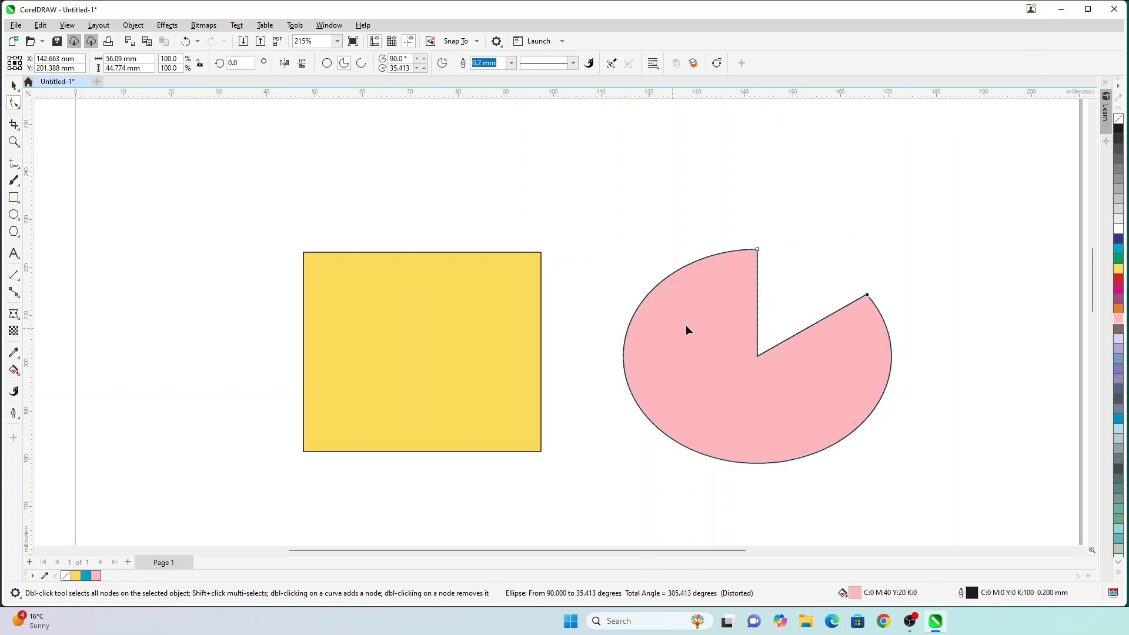
click(442, 286)
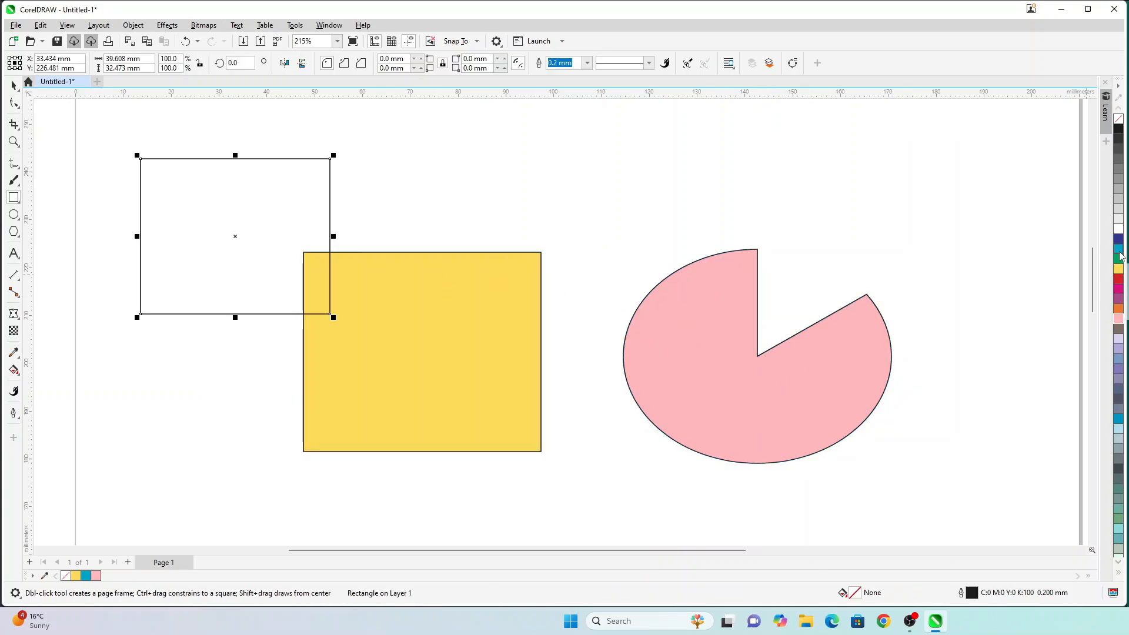
Step: Fill a rectangle cyan and round its corners, then undo back to the full pink ellipse
click(1118, 250)
click(13, 103)
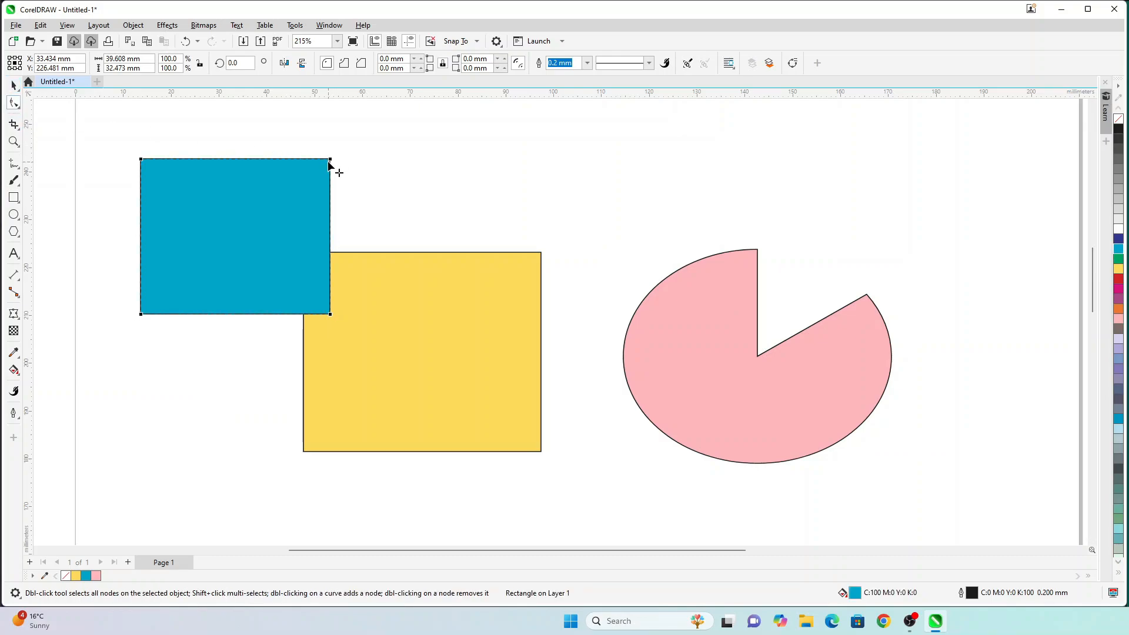
drag(331, 161, 337, 218)
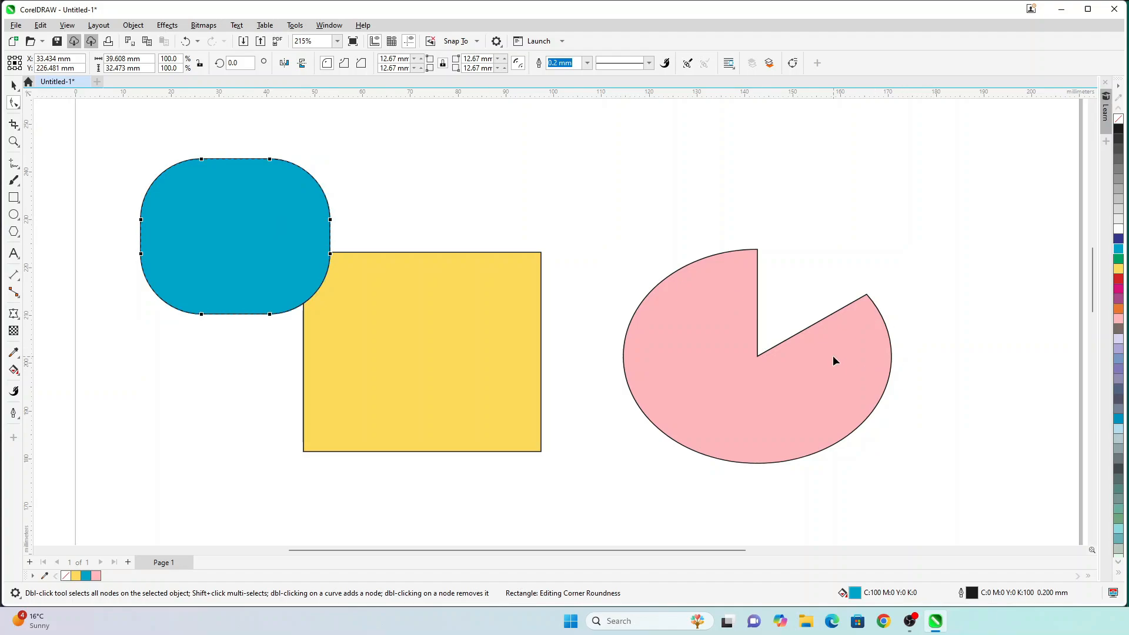
key(ctrl+z)
key(ctrl+z)
key(ctrl+z)
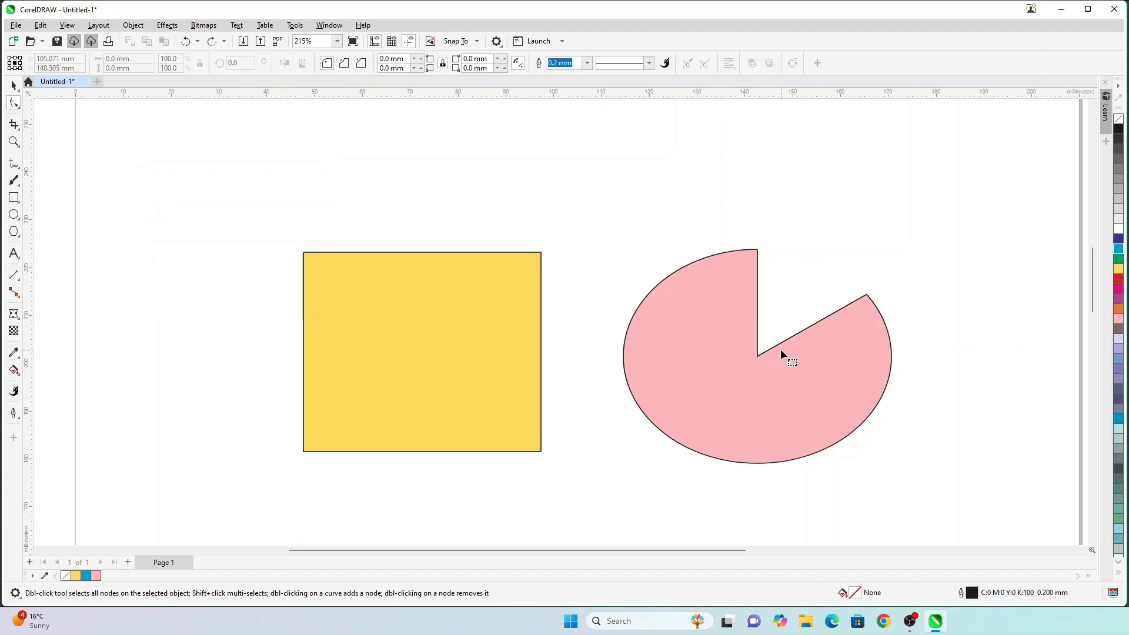
key(ctrl+z)
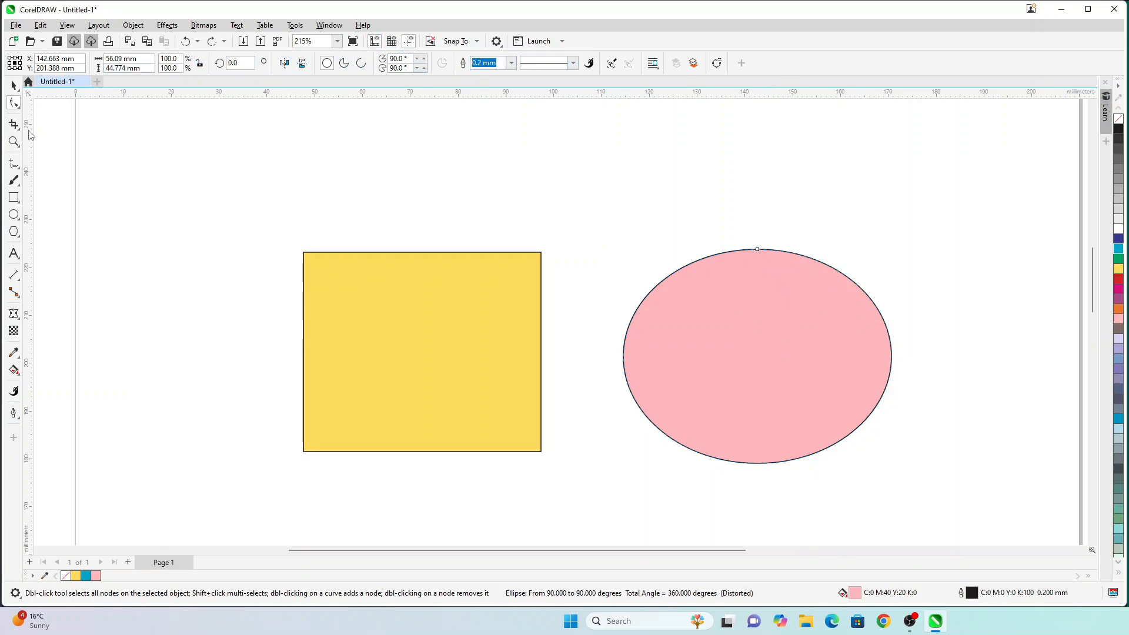
click(13, 197)
Step: Draw a small square left of the yellow rectangle and convert it to curves
drag(139, 173, 260, 290)
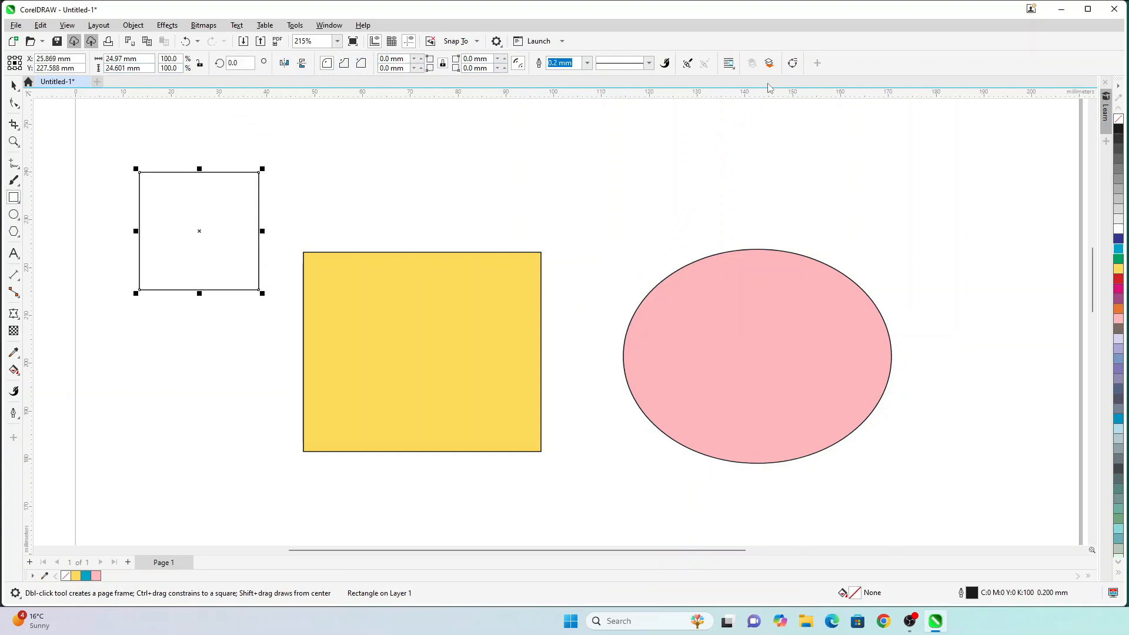
click(793, 64)
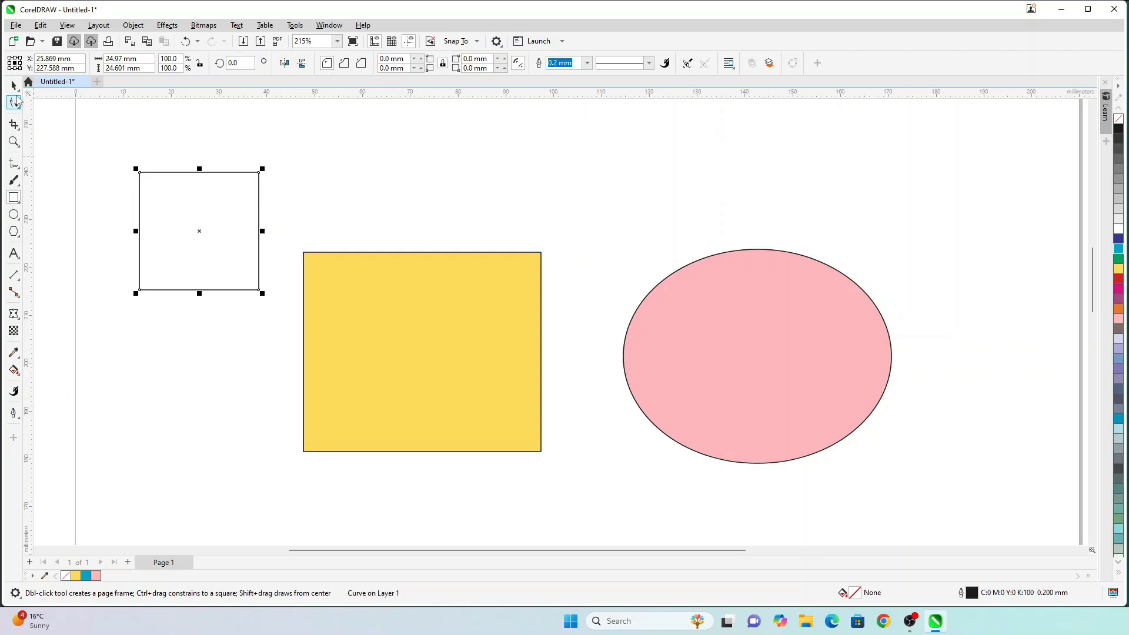
click(15, 102)
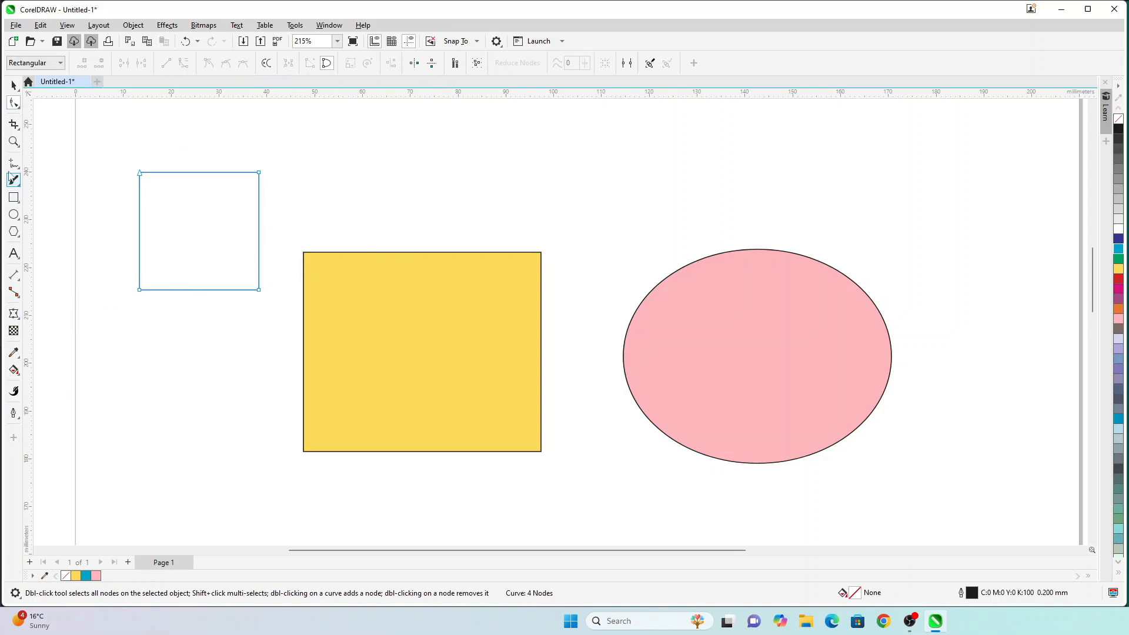
Step: Draw another rectangle below that square and fill it orange
click(14, 197)
drag(122, 356, 289, 478)
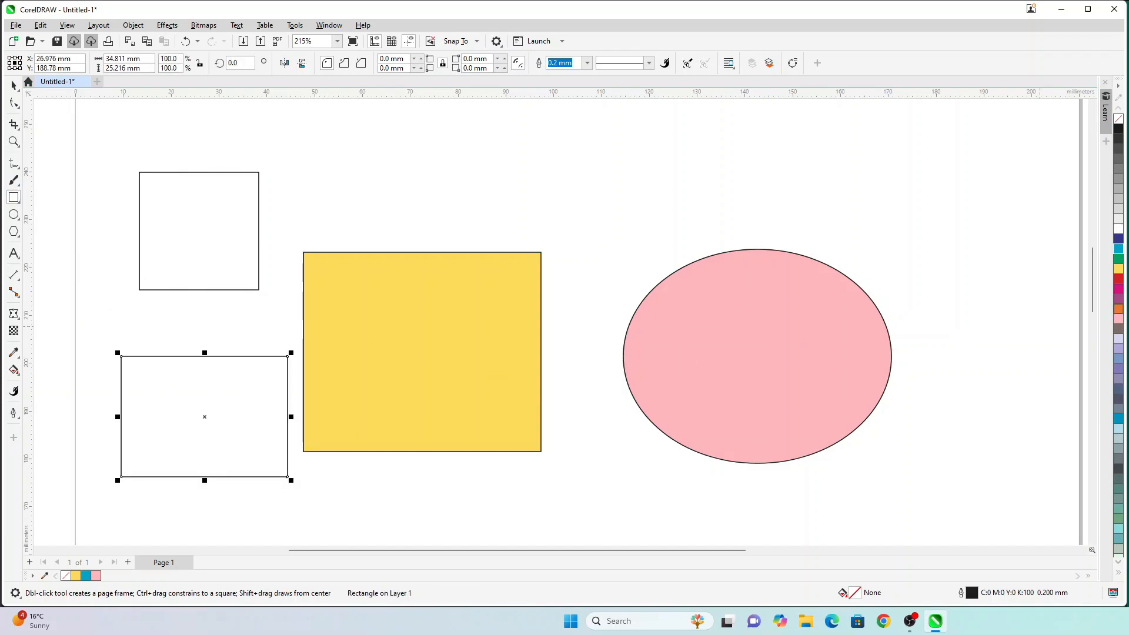
click(1119, 309)
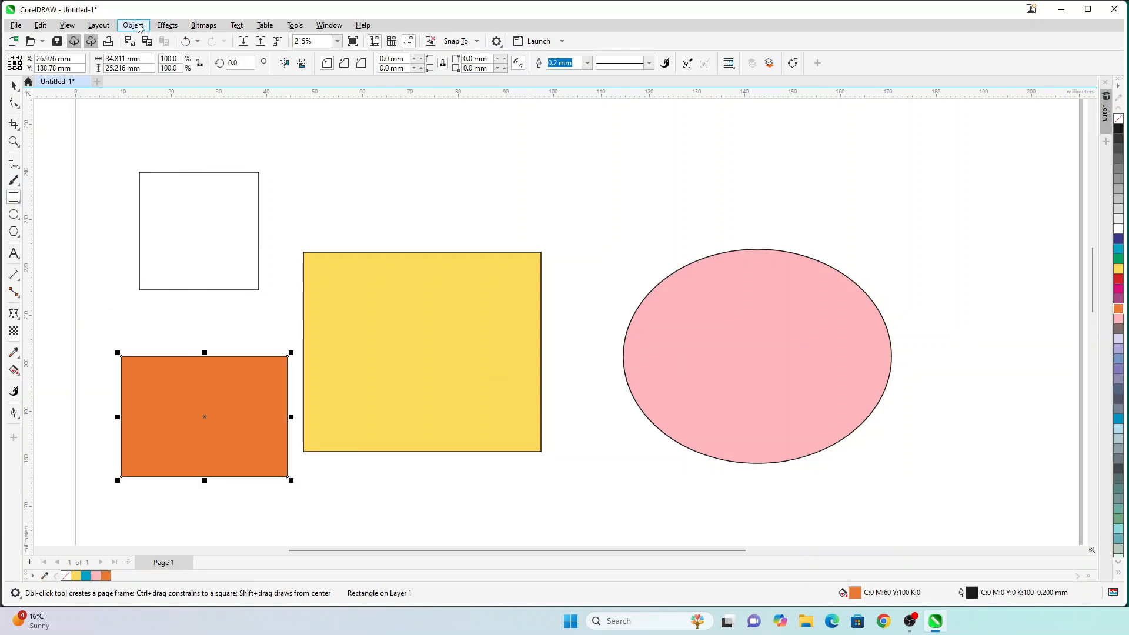
Step: Apply an envelope to the orange rectangle, test sloping its top-right corner, and undo it
click(13, 313)
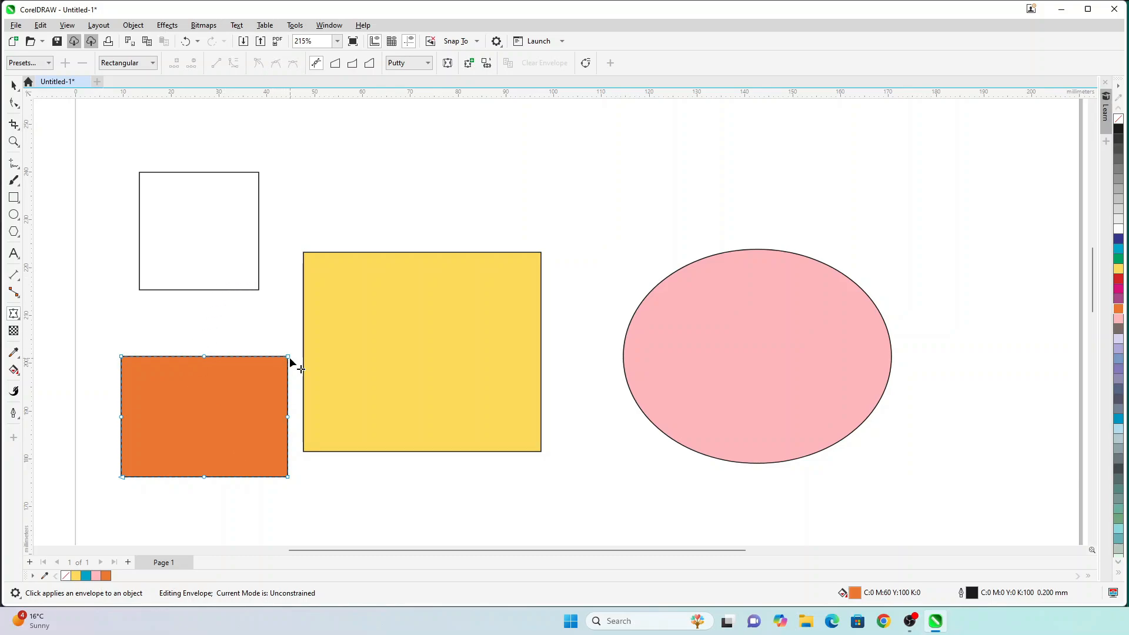
drag(289, 357, 288, 384)
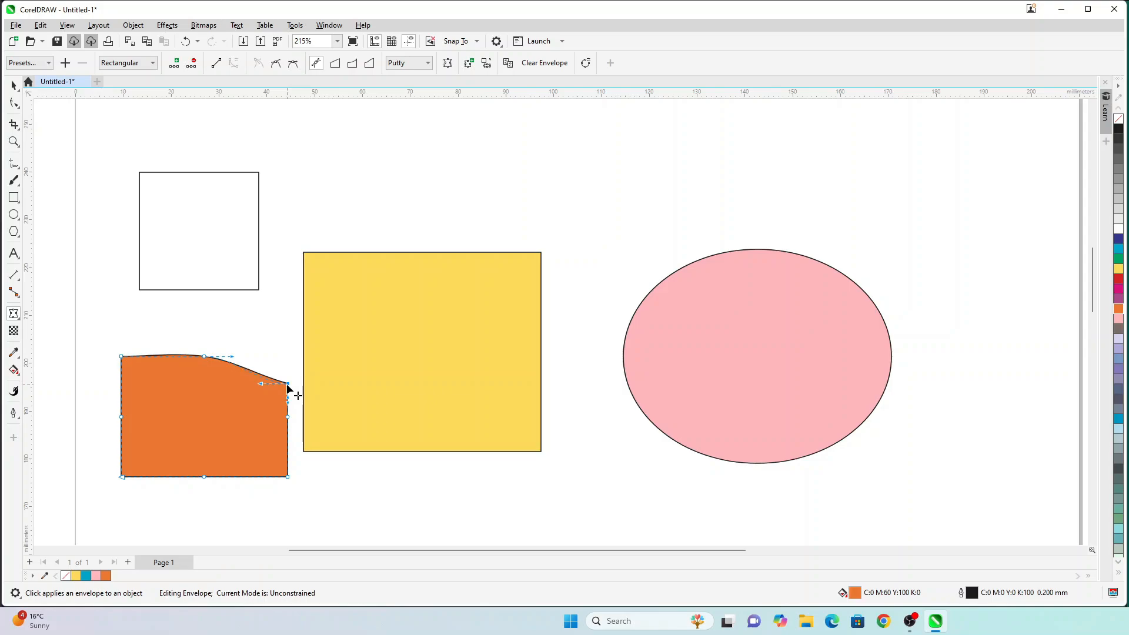
key(ctrl+z)
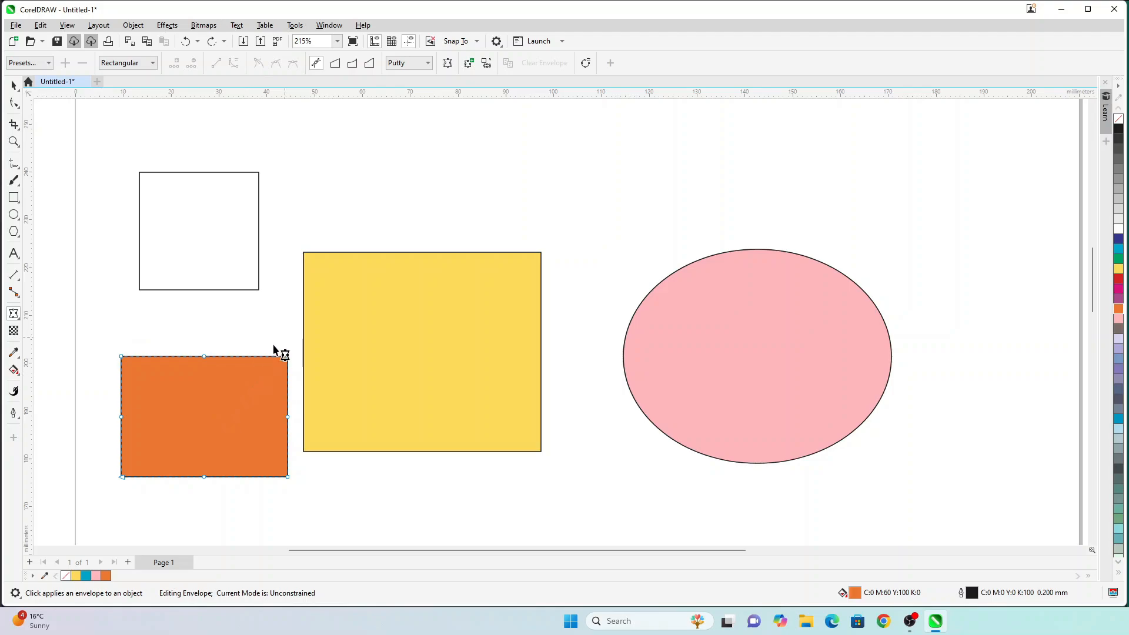
scroll(169, 419, up, 2)
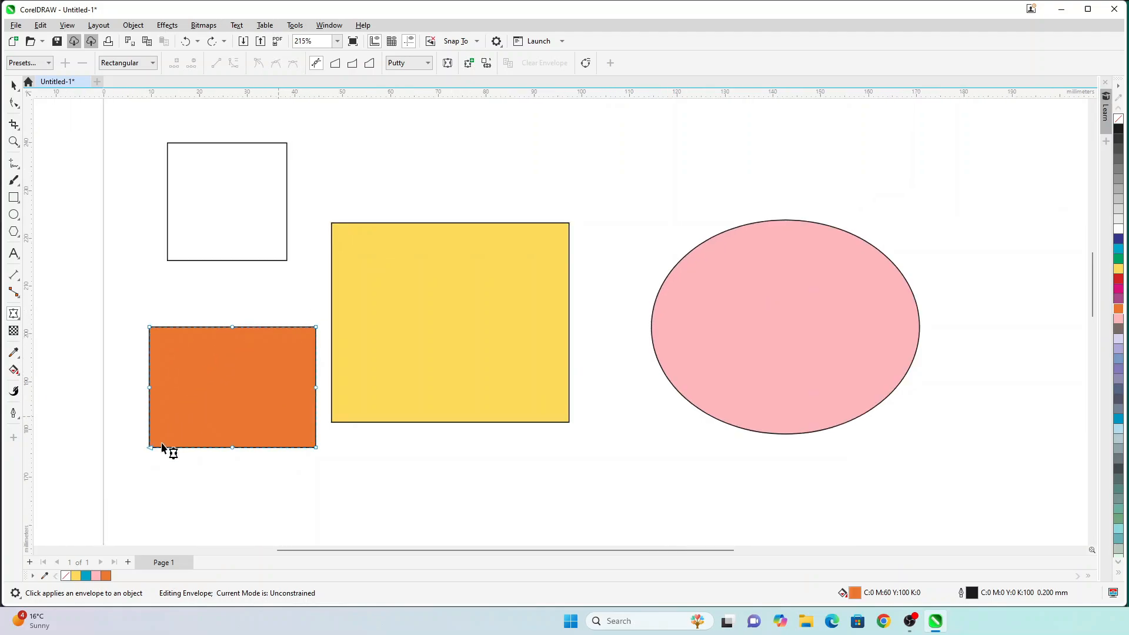
scroll(167, 448, up, 2)
scroll(95, 321, up, 1)
scroll(118, 328, up, 2)
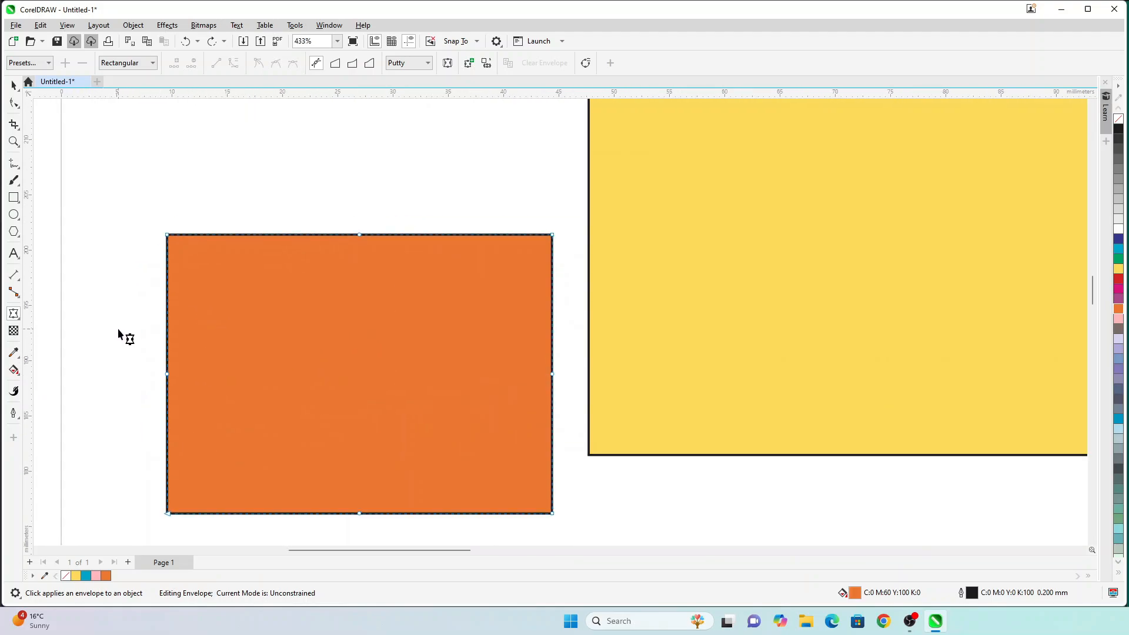
scroll(184, 295, down, 2)
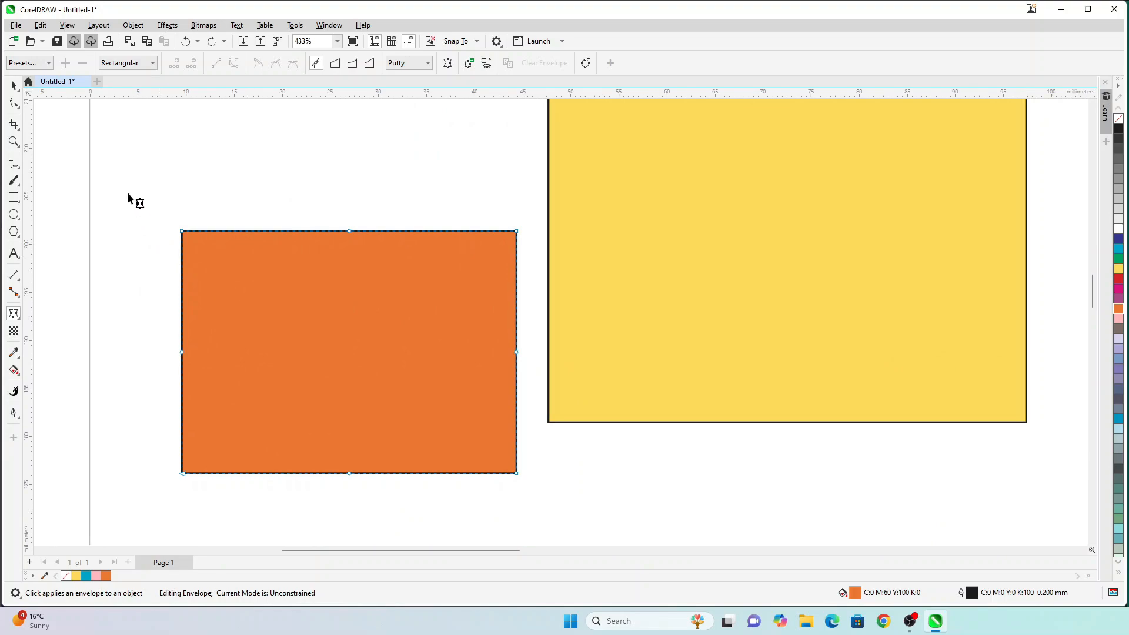
Step: Try the Pinch, Push Down and Push Up envelope presets, then return to Rectilinear
click(41, 63)
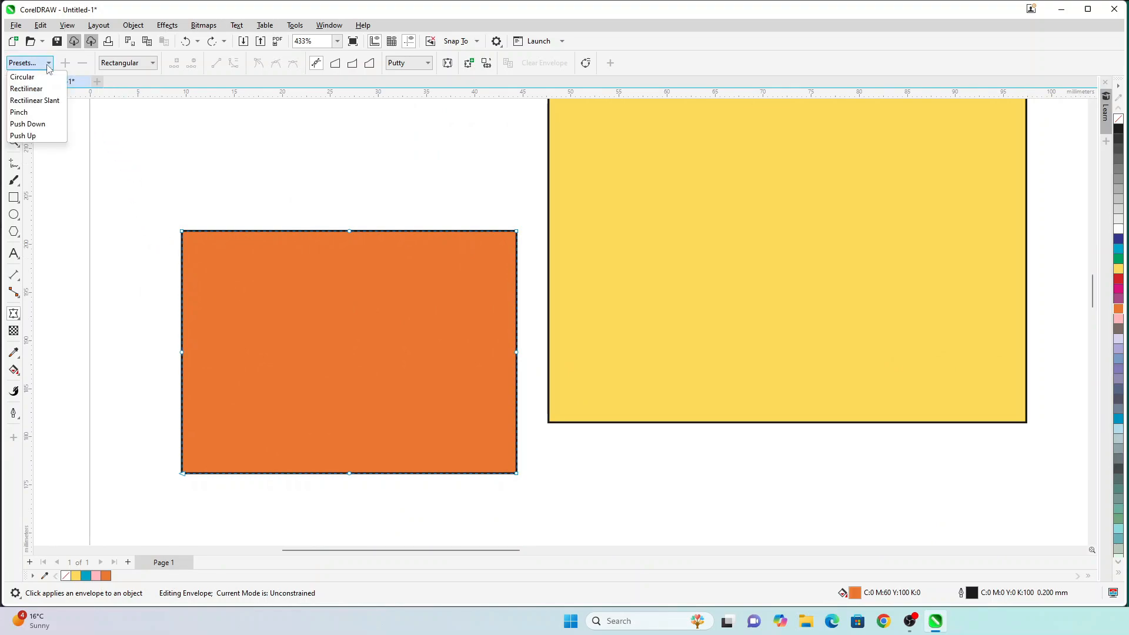
click(42, 112)
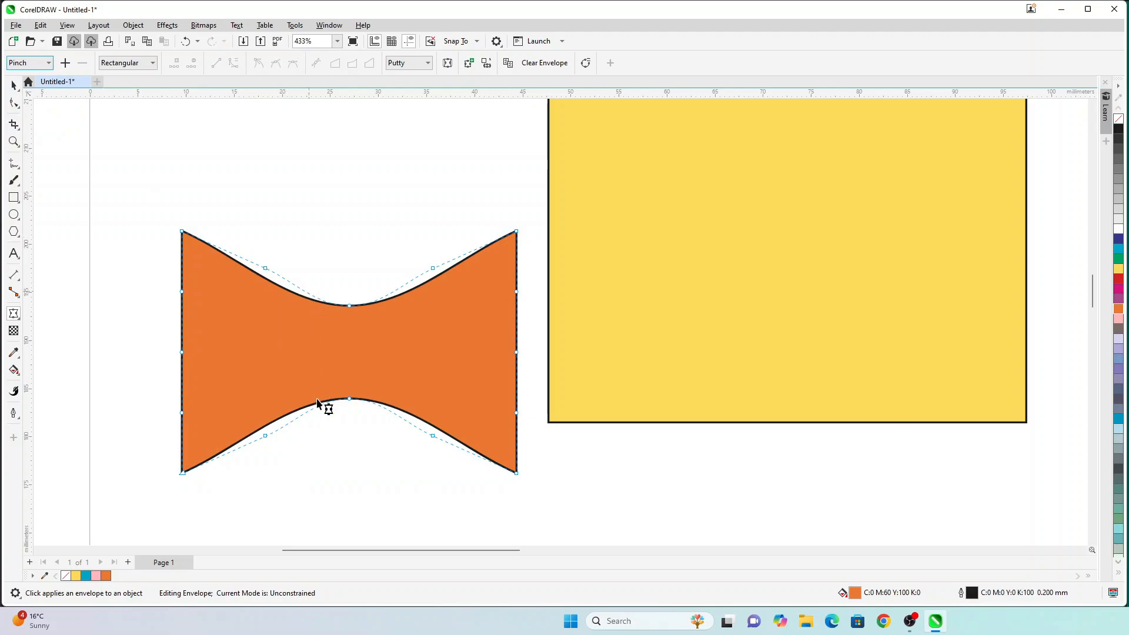
click(23, 66)
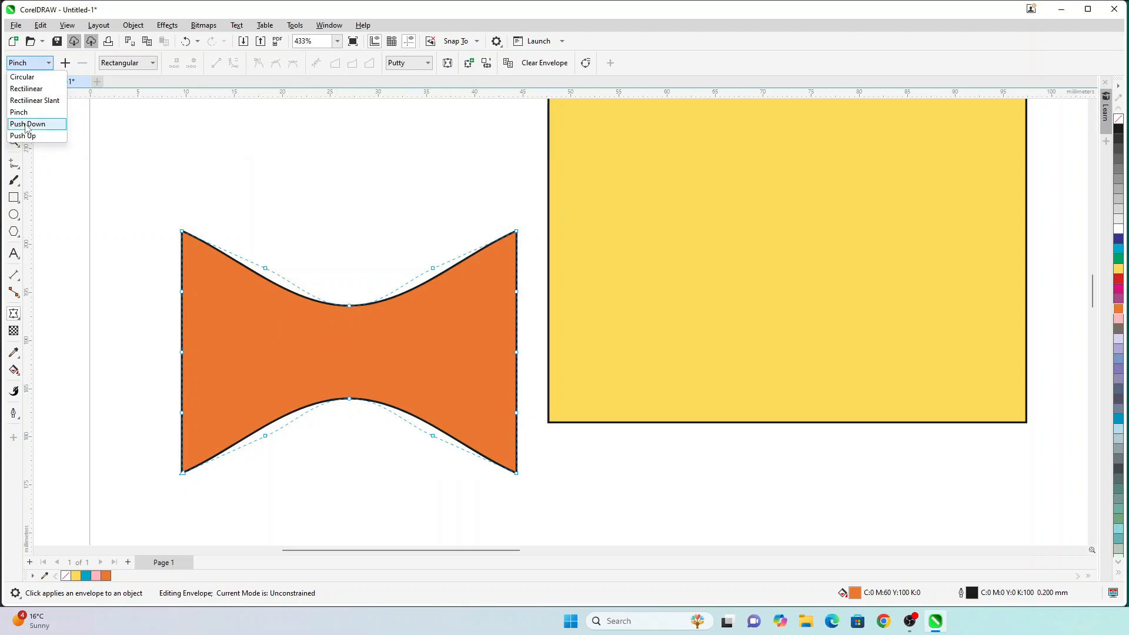
click(27, 129)
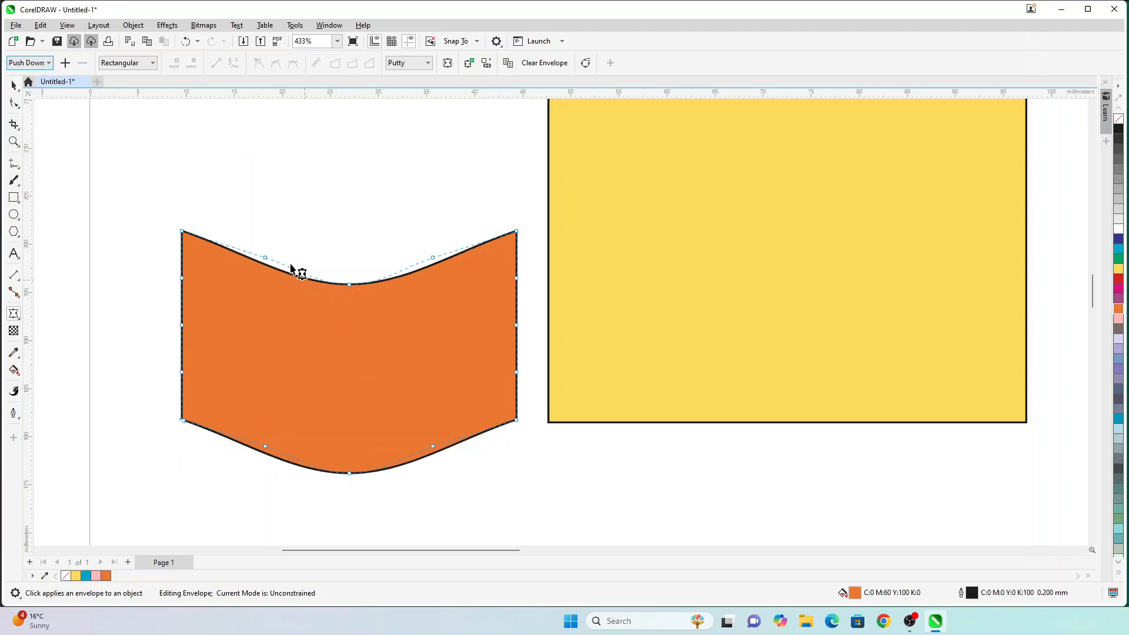
click(42, 61)
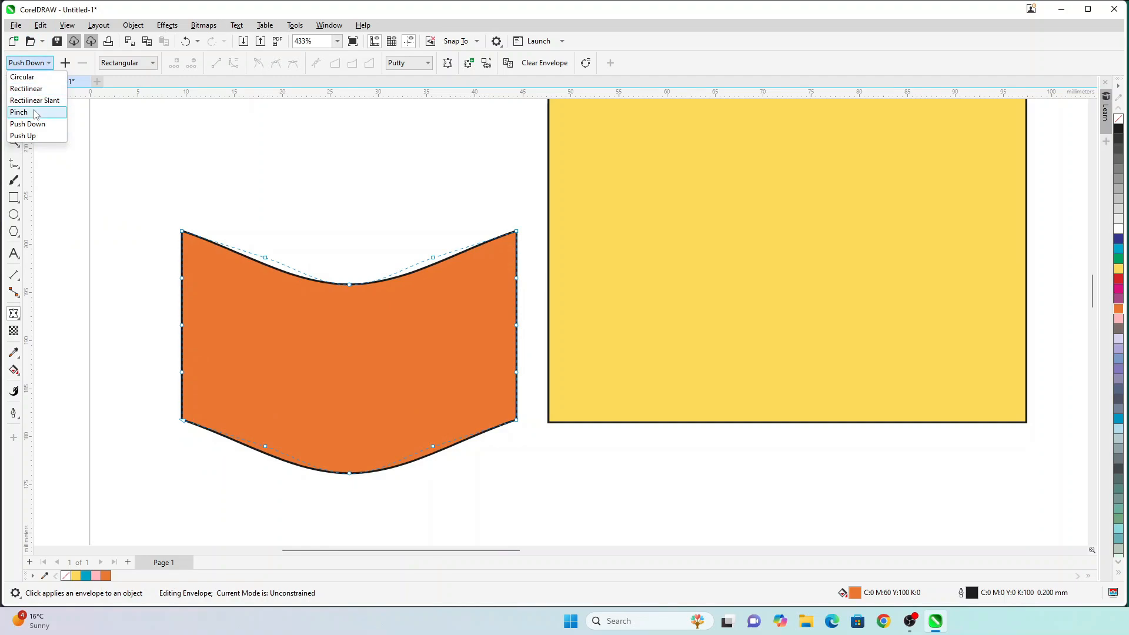
click(33, 144)
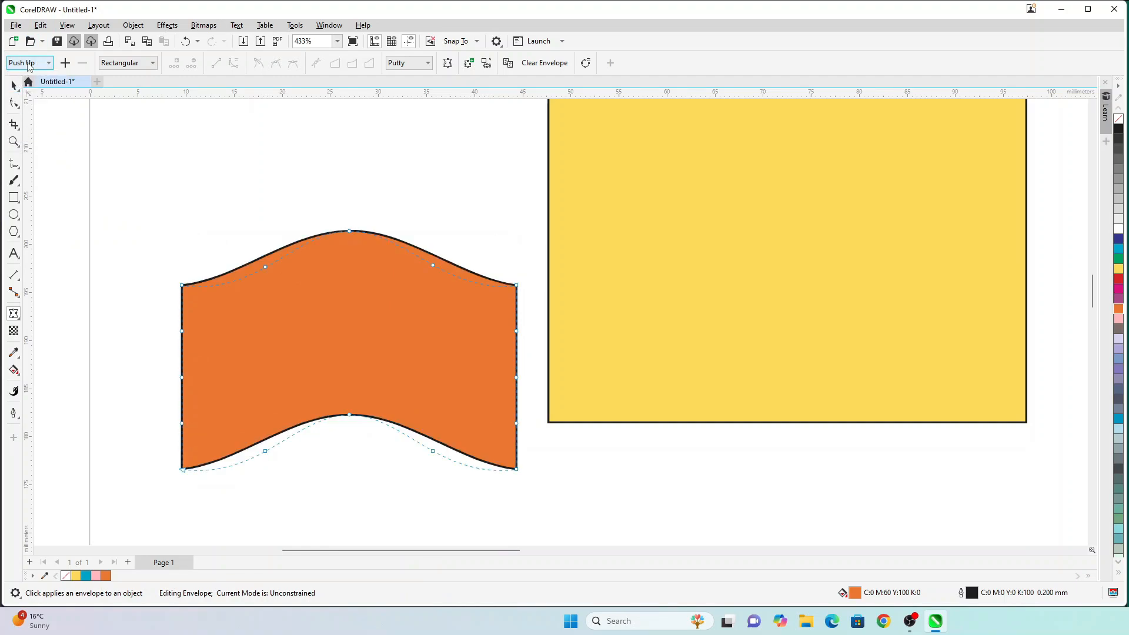
click(29, 67)
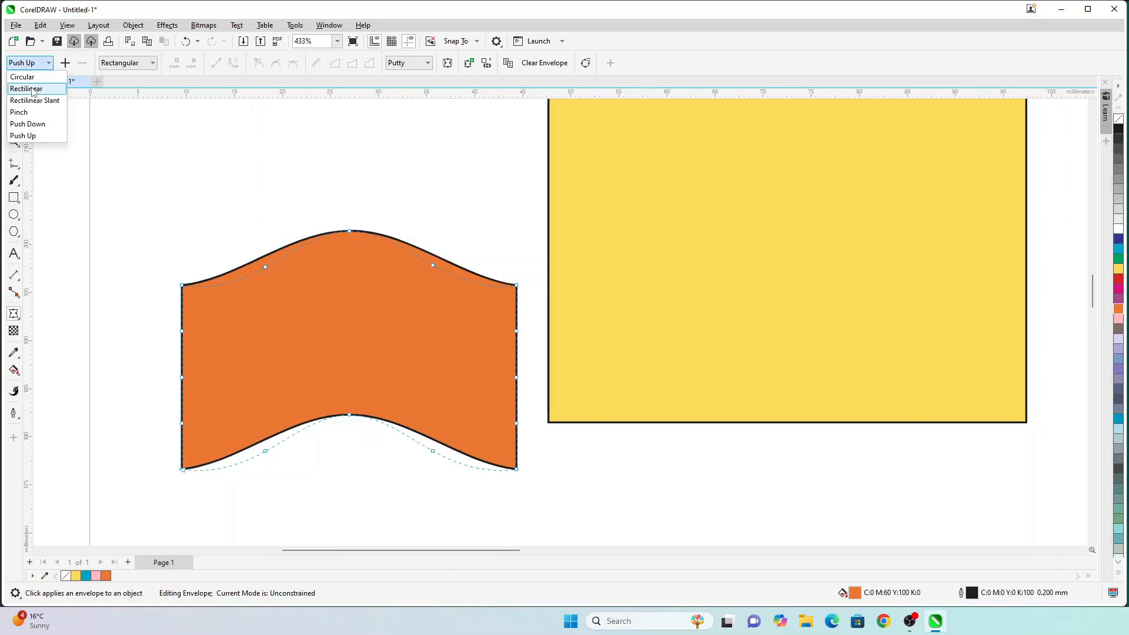
click(31, 89)
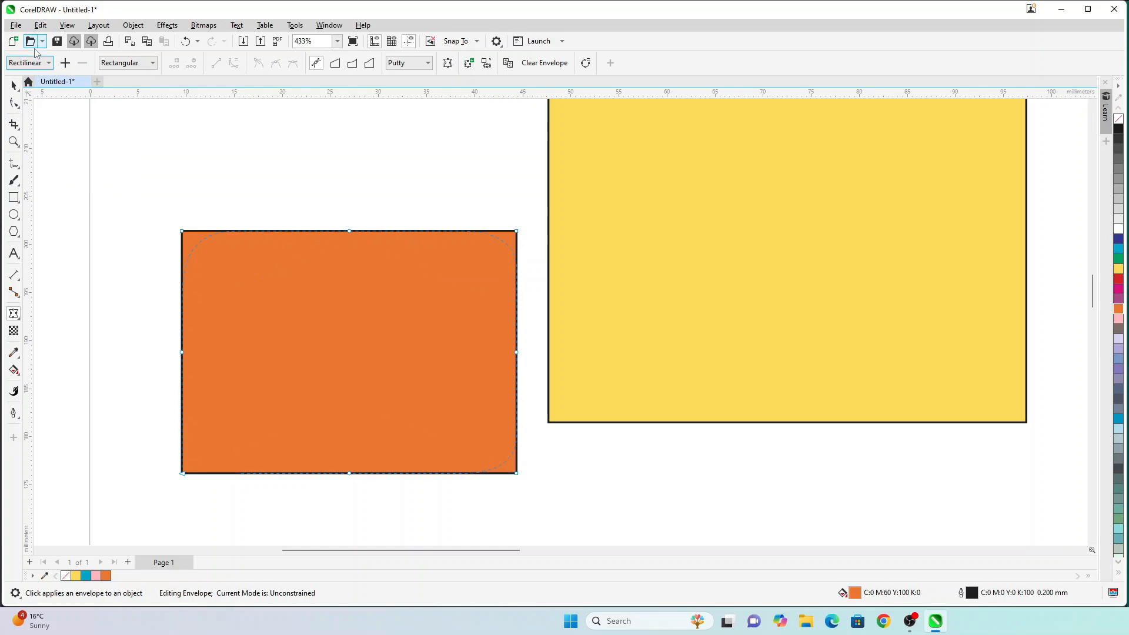
Step: Try the Circular and Pinch presets, resetting to Rectilinear and undoing the pinch
click(34, 63)
click(34, 82)
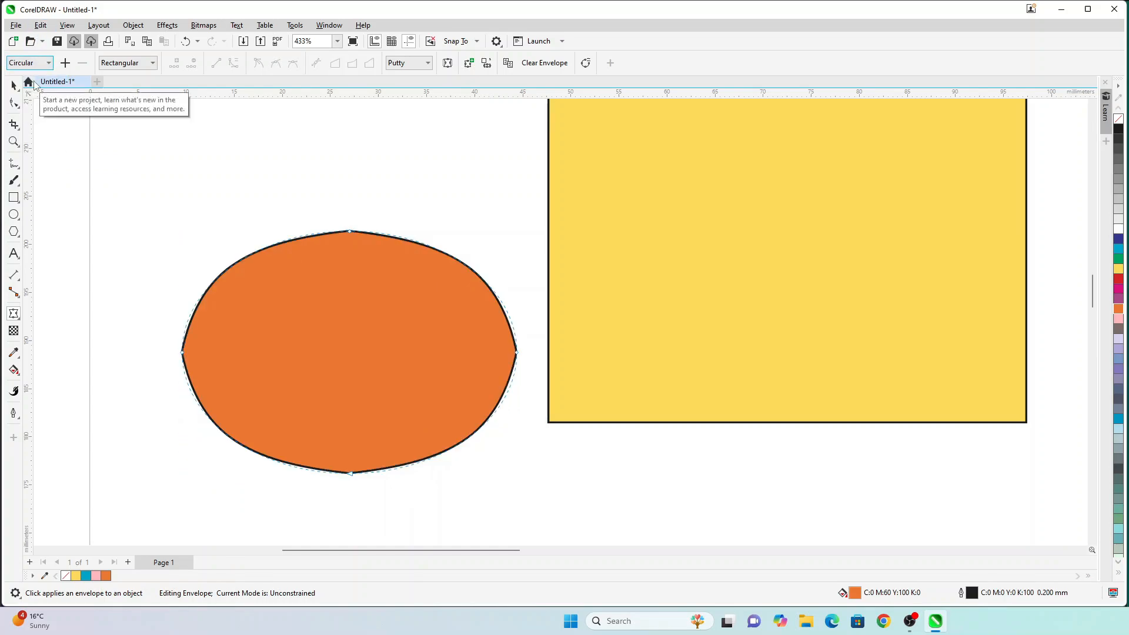
click(34, 63)
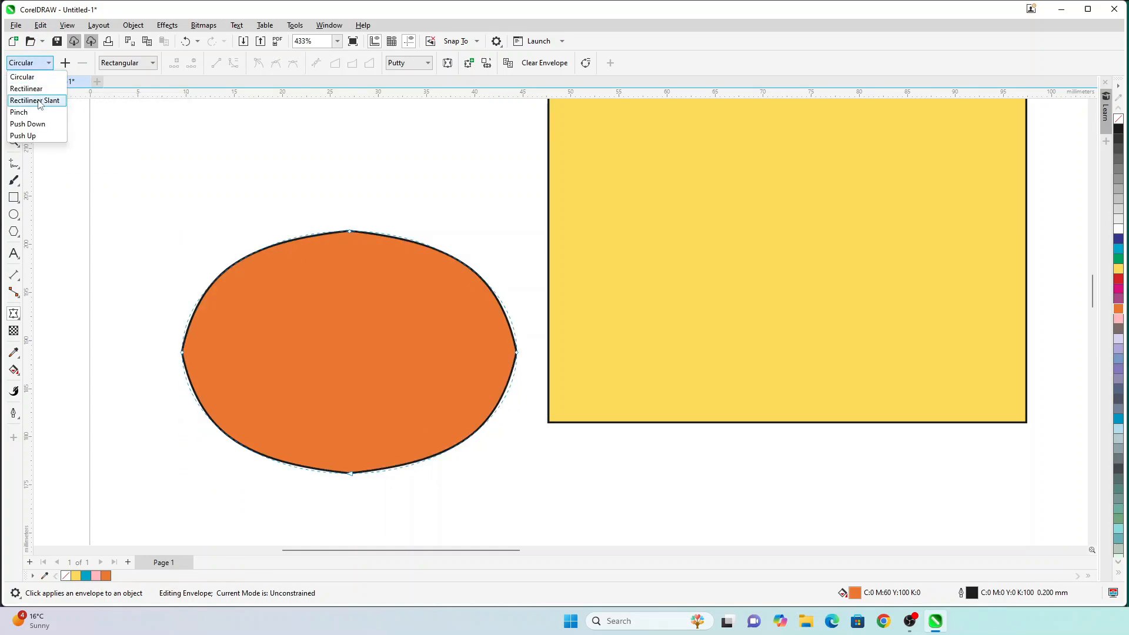
click(39, 90)
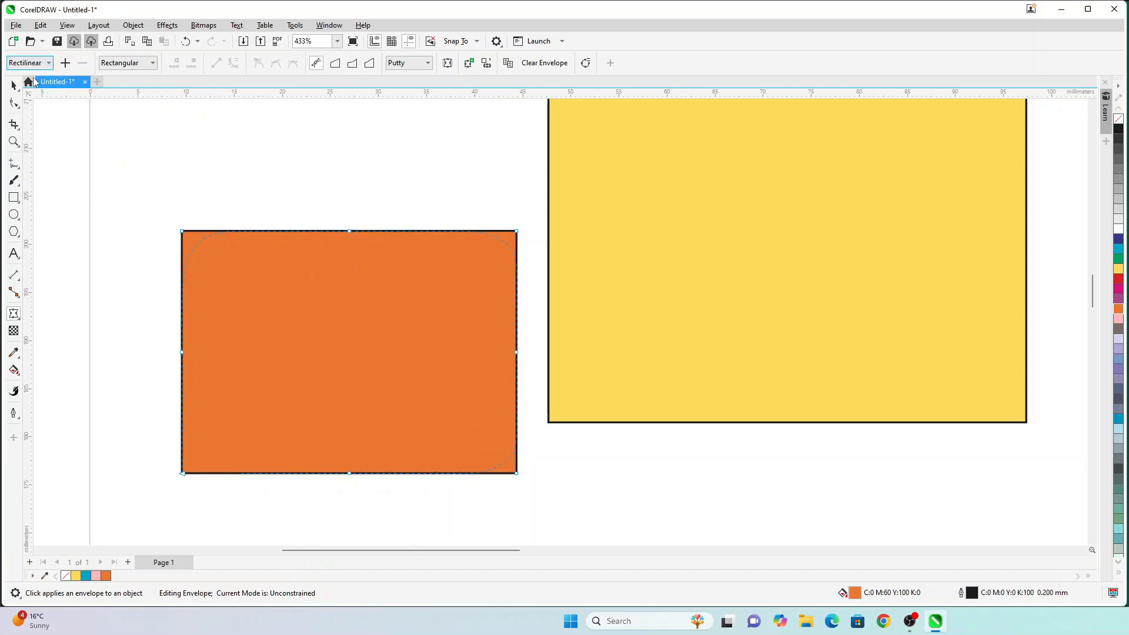
click(29, 65)
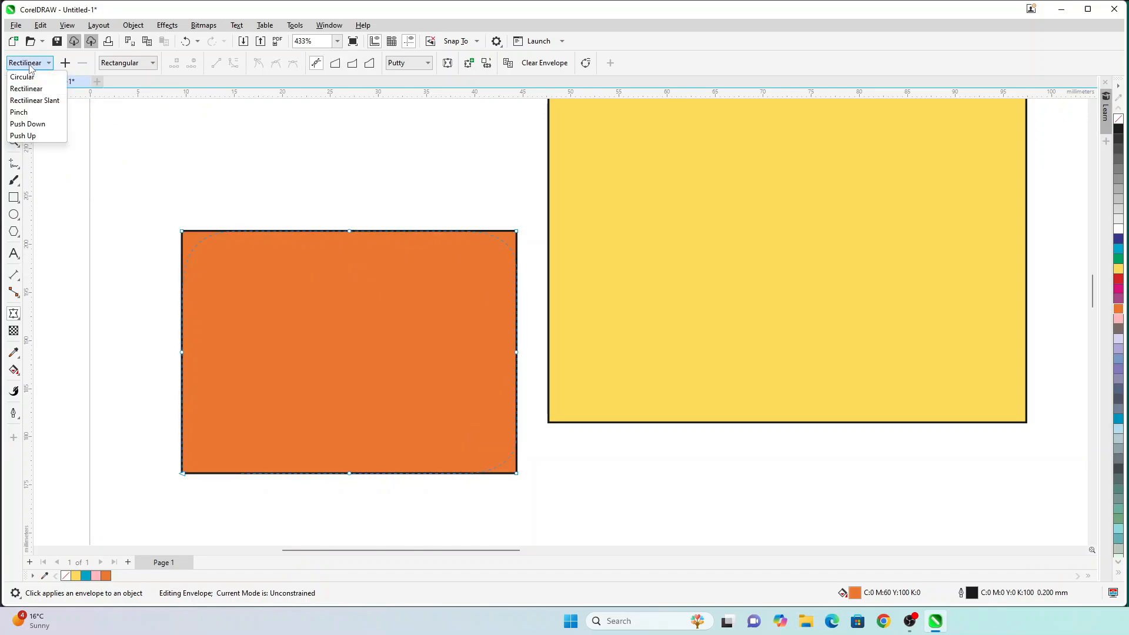
click(33, 112)
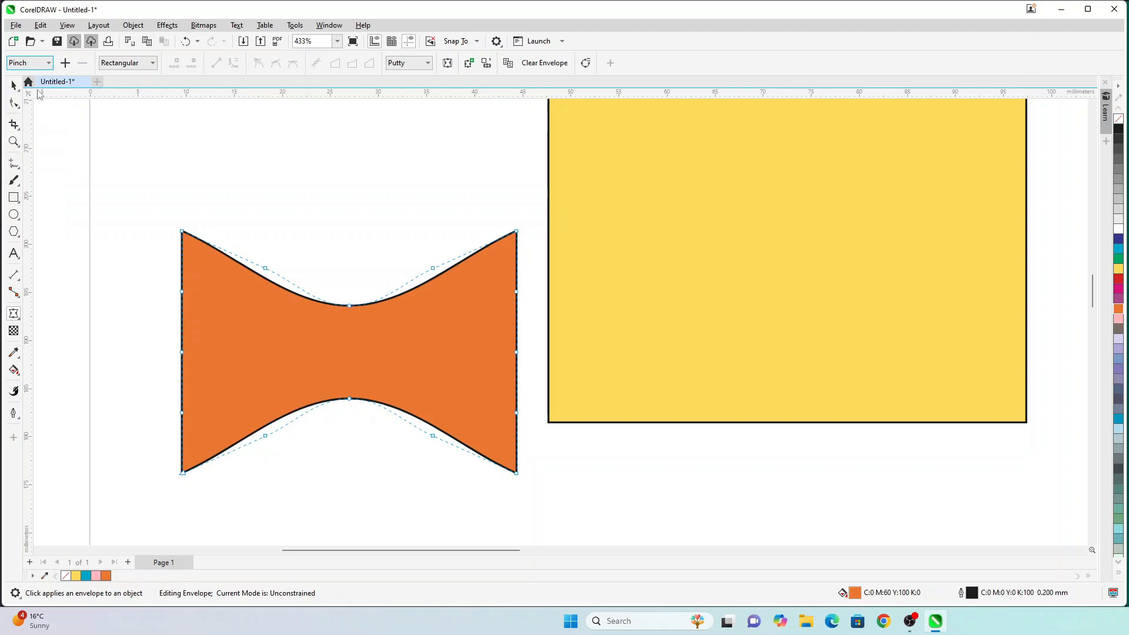
key(ctrl+z)
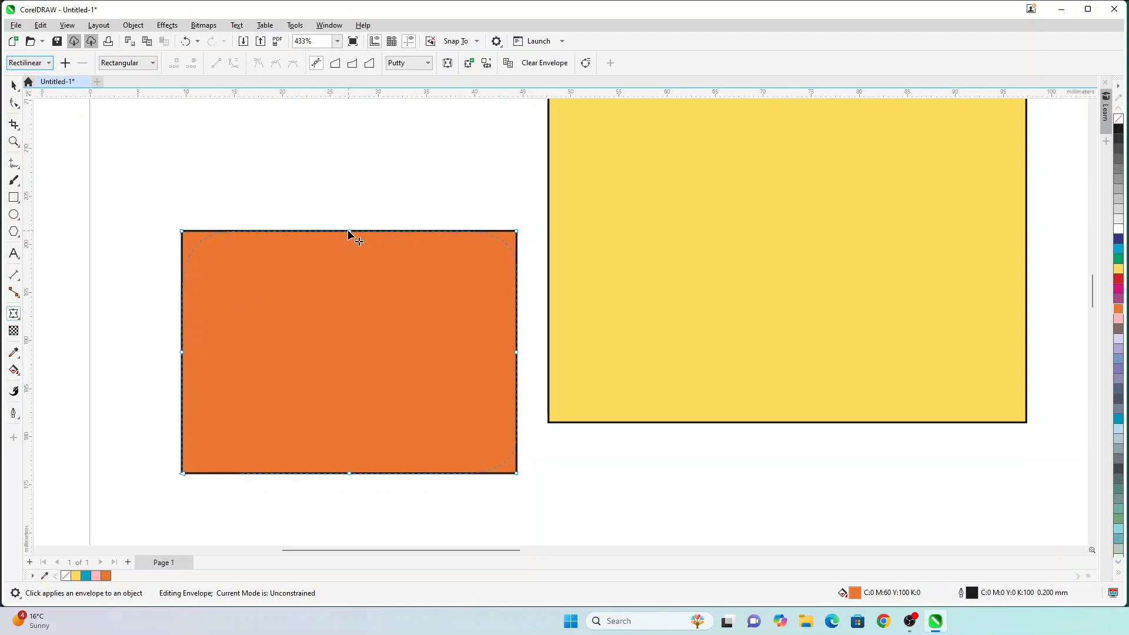
drag(350, 231, 348, 146)
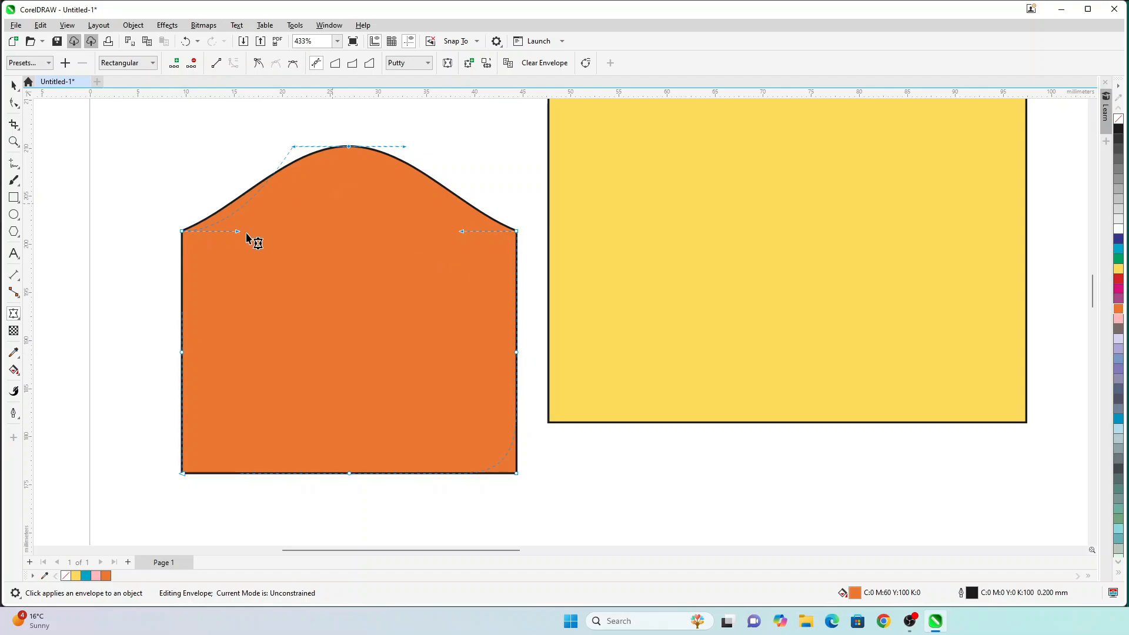
drag(353, 474, 352, 402)
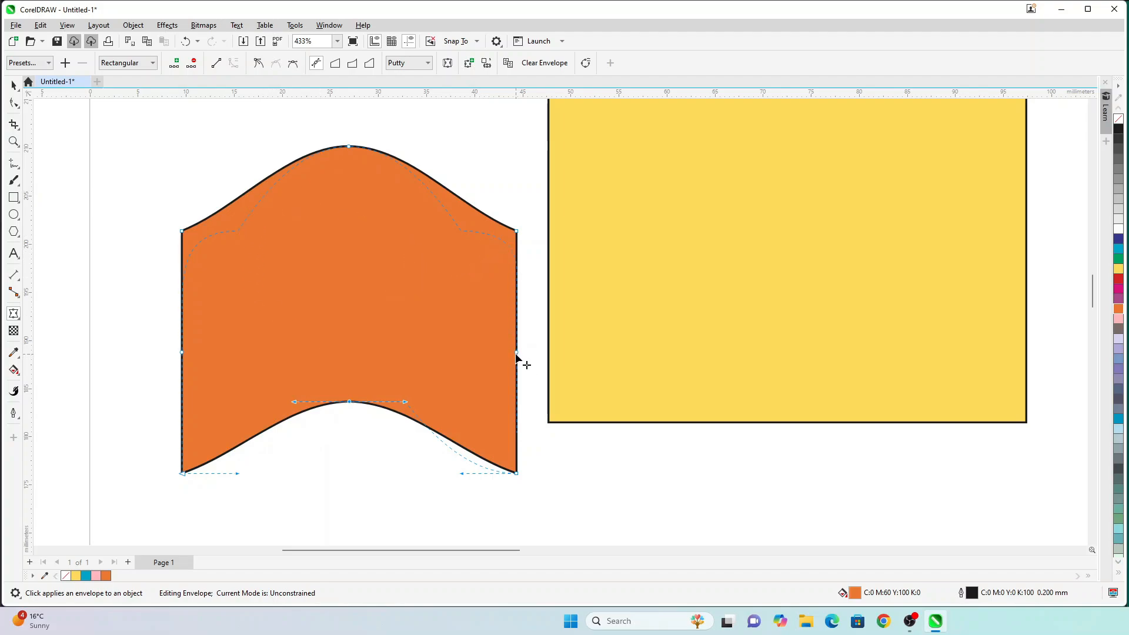
drag(516, 354, 599, 349)
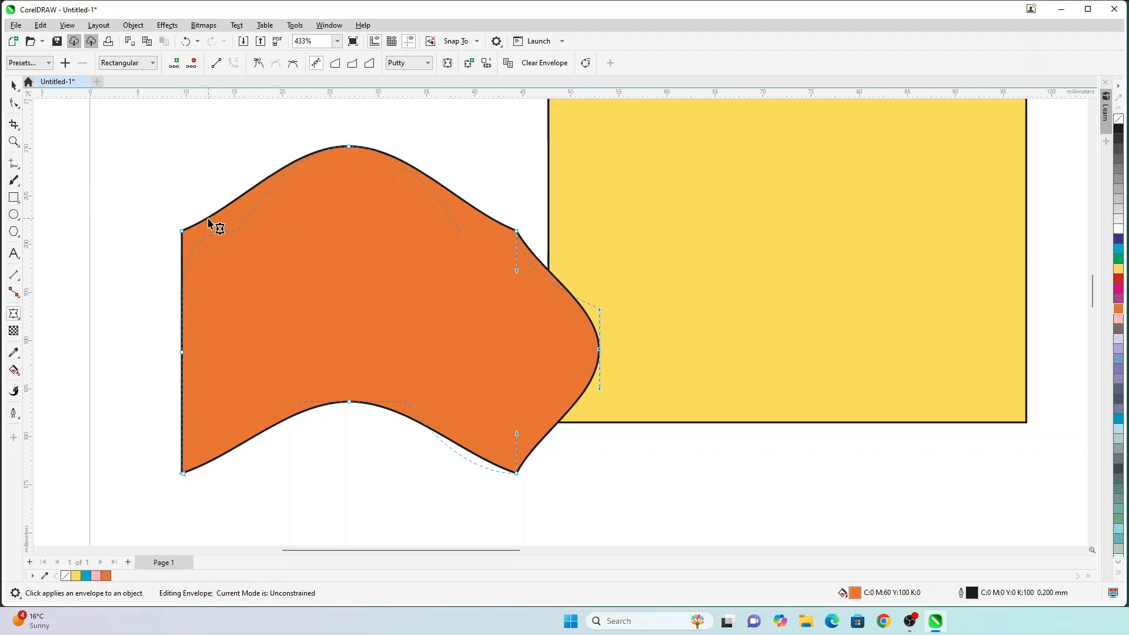
key(ctrl+z)
key(ctrl+z)
key(ctrl+z)
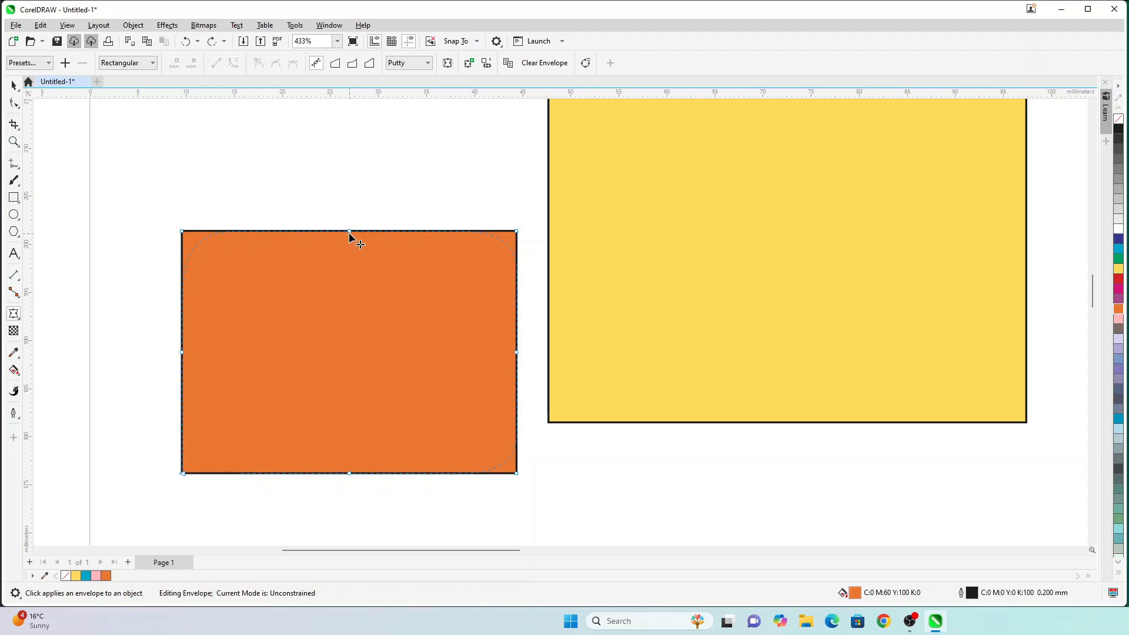
drag(349, 234, 352, 151)
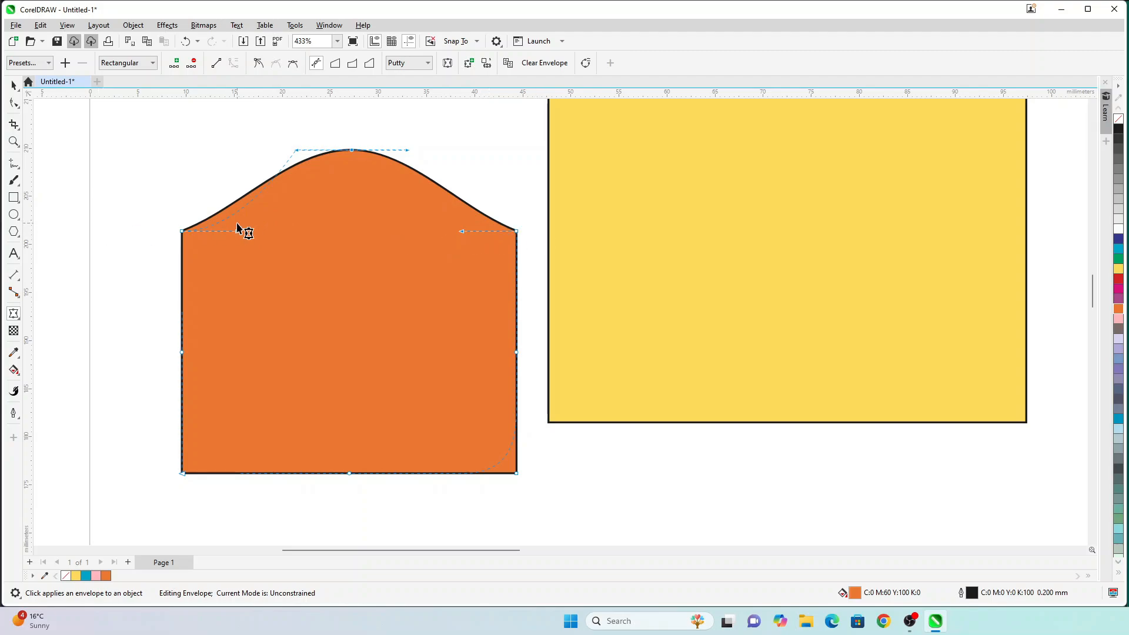
key(ctrl+z)
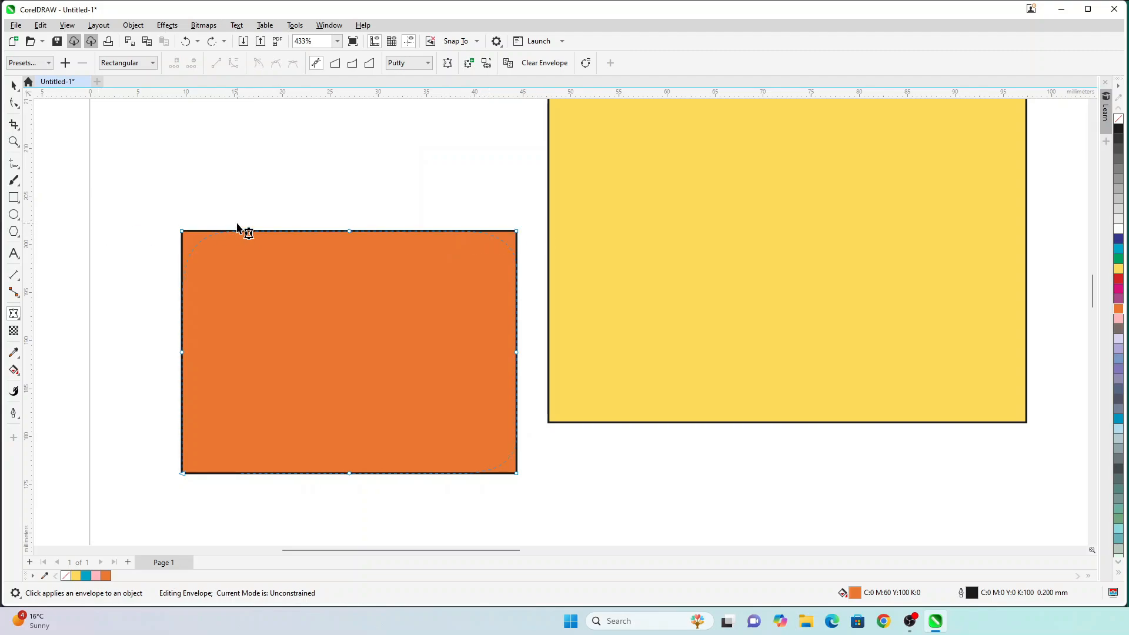
Step: In straight-line envelope mode, test raising and bending the orange shape's top edge, undoing both
click(334, 66)
drag(350, 233, 347, 138)
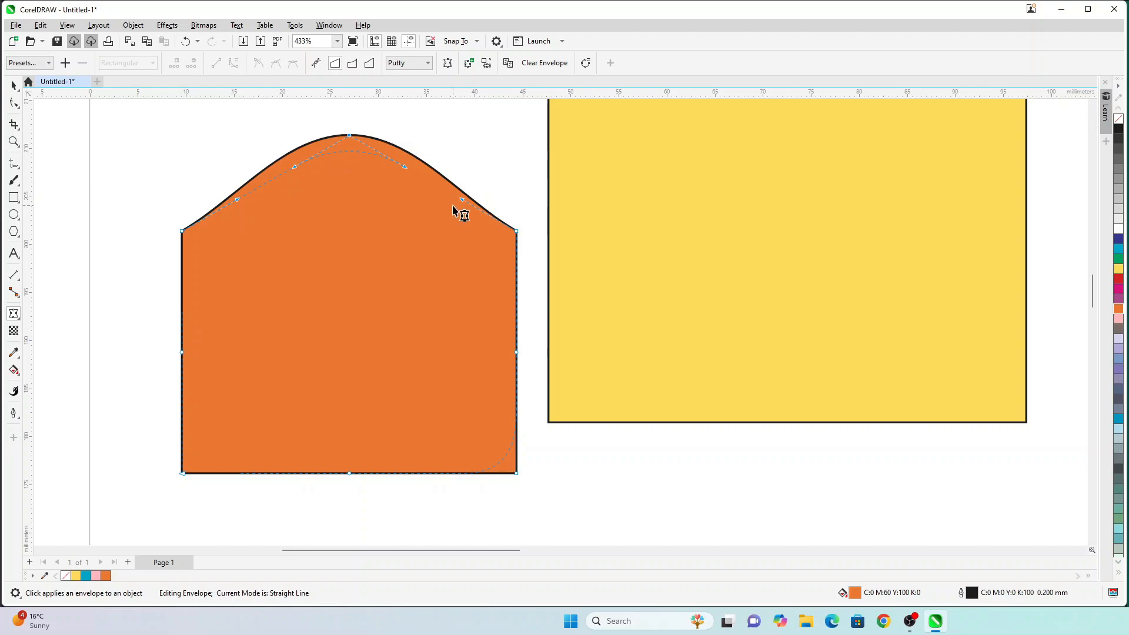
key(ctrl+z)
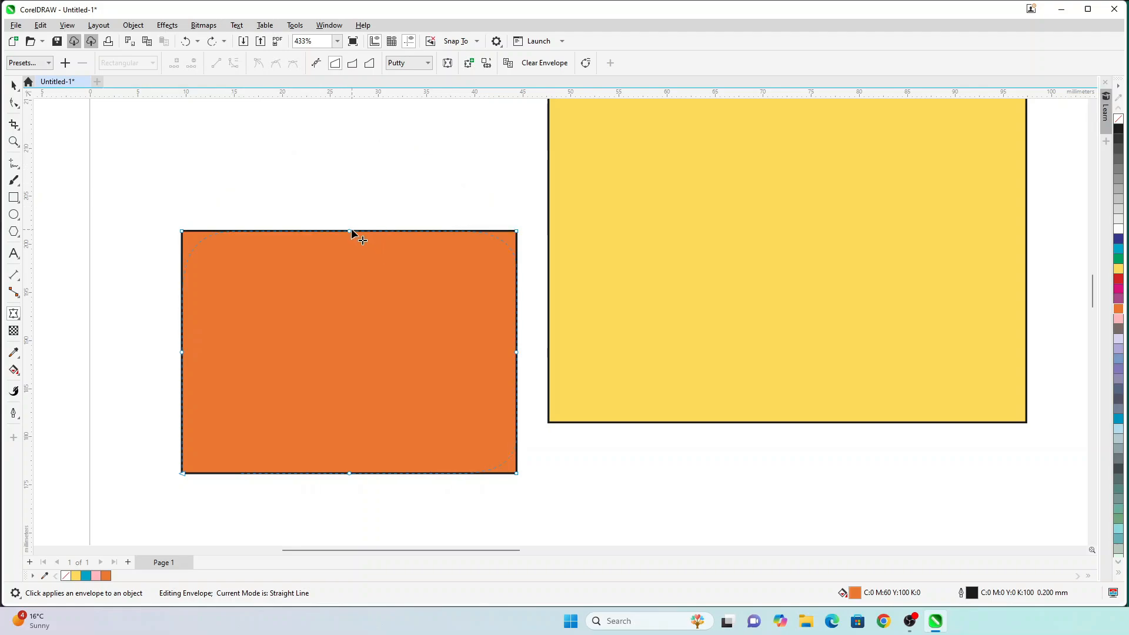
drag(351, 231, 349, 333)
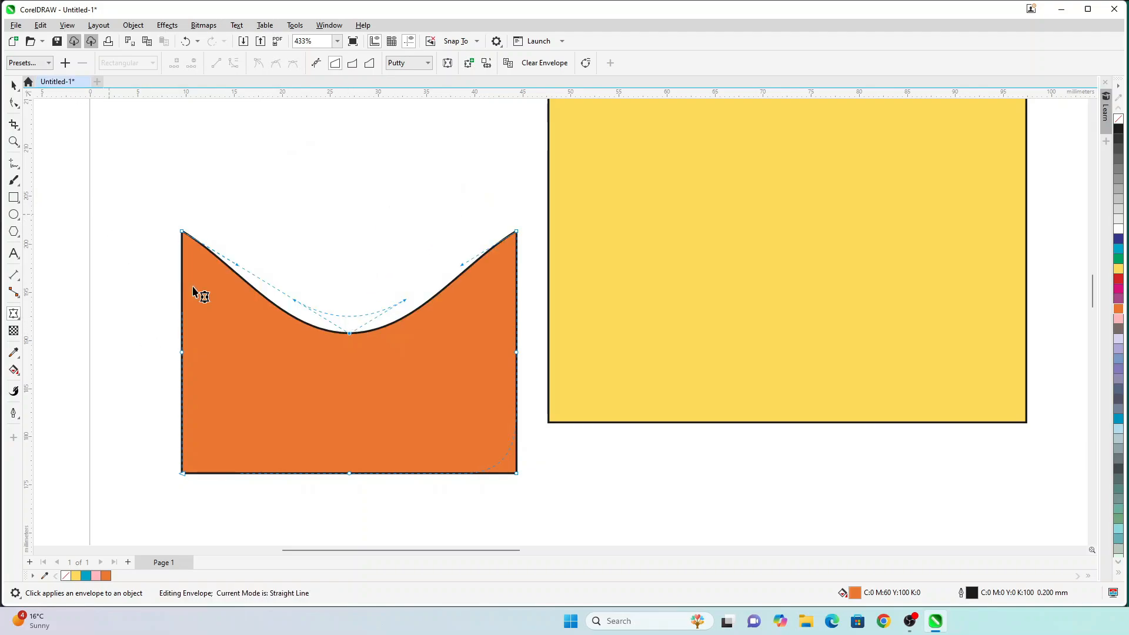
key(ctrl+z)
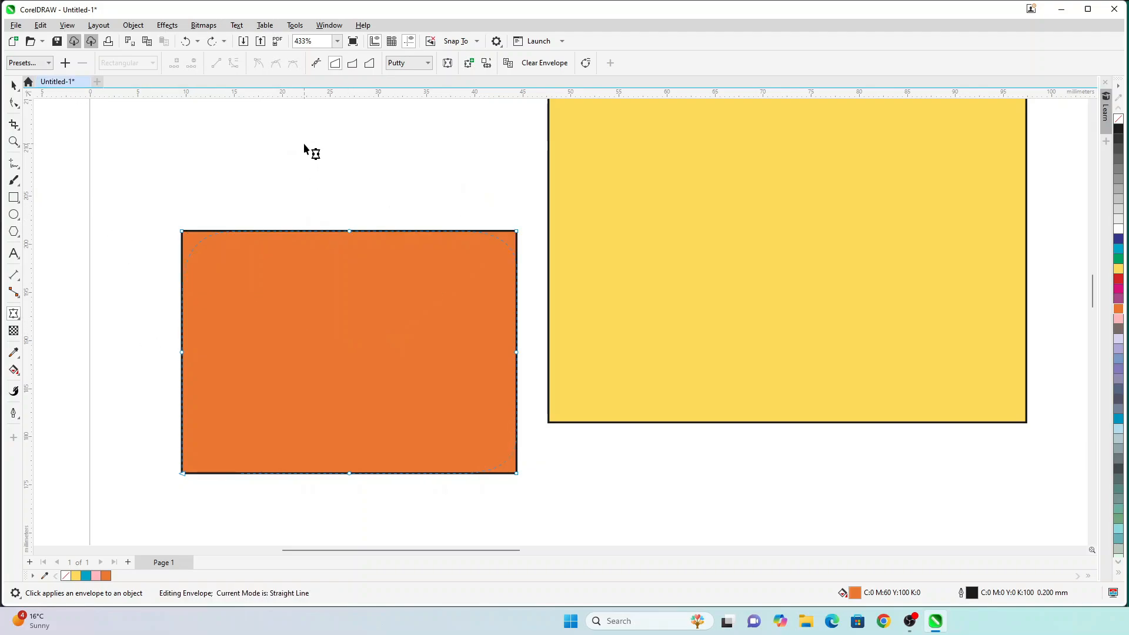
Step: Test a Single Arc top arch, then a Double Arc dip, undoing each
click(353, 64)
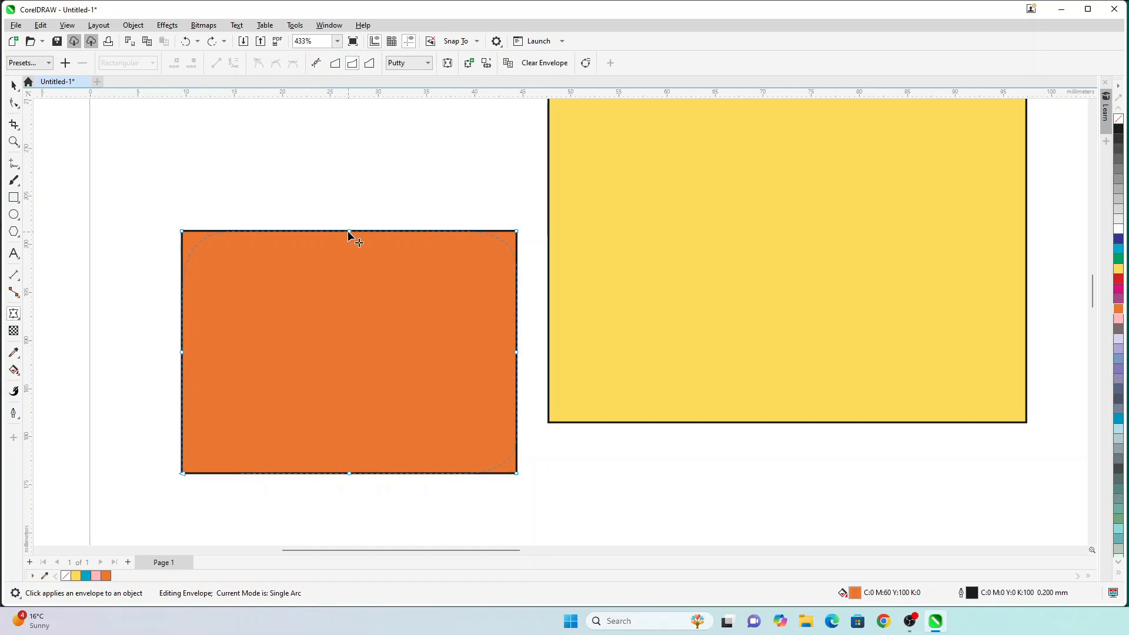
drag(348, 231, 354, 155)
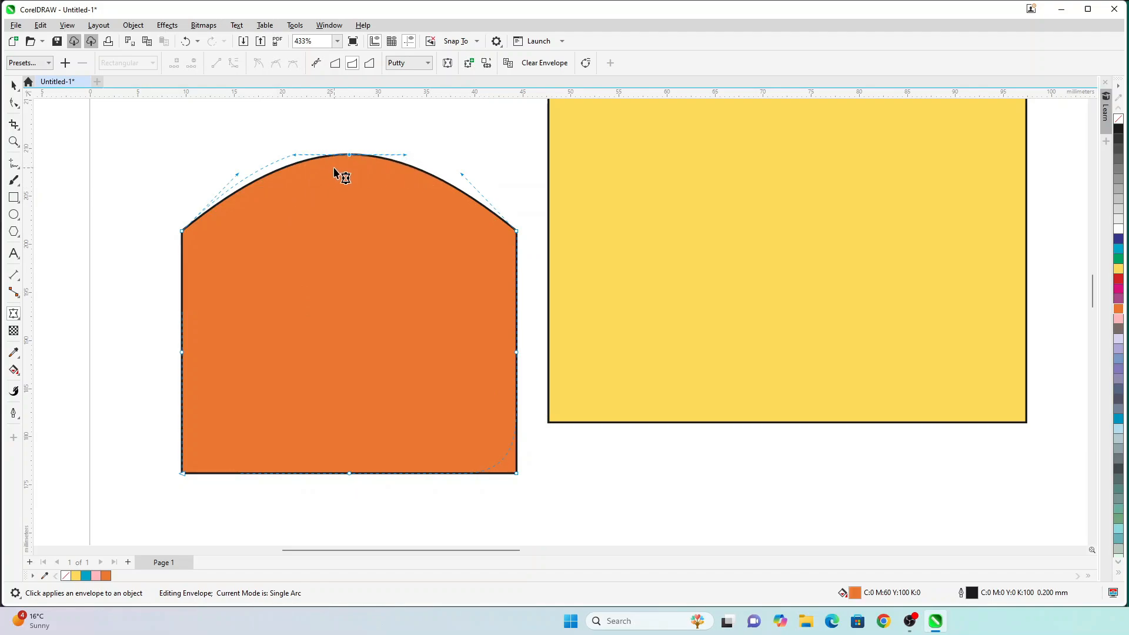
key(ctrl+z)
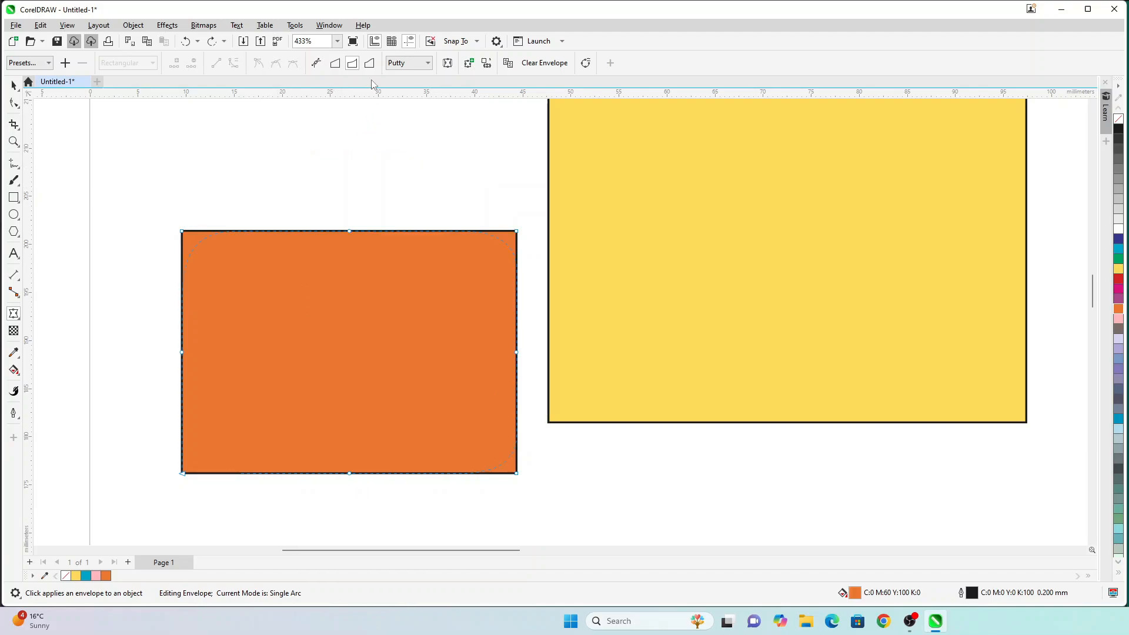
click(369, 62)
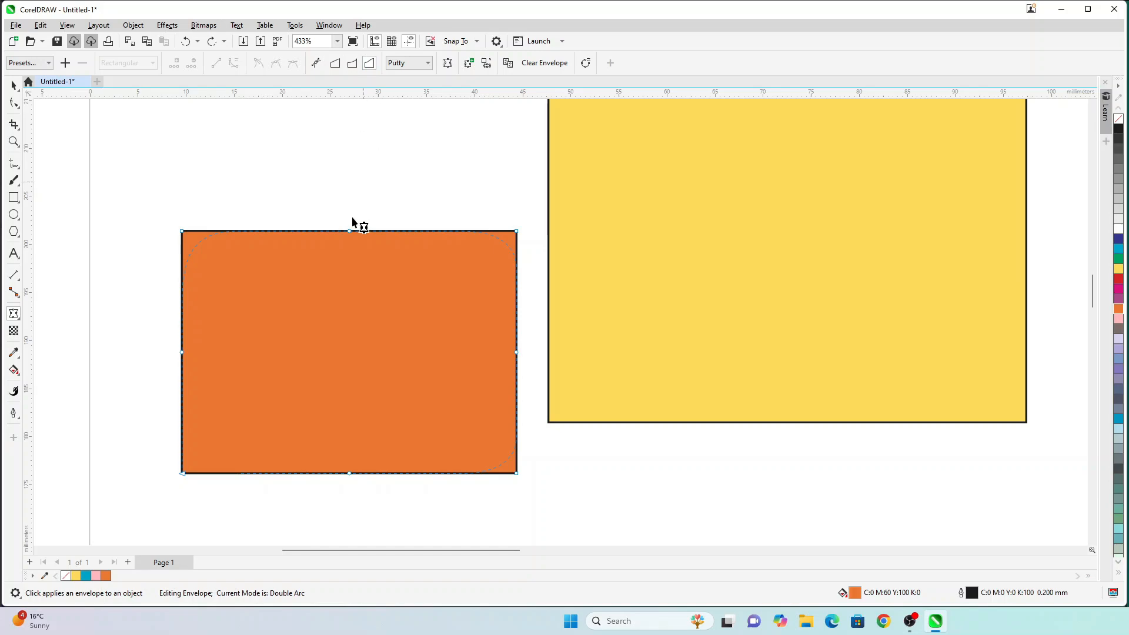
drag(349, 231, 349, 314)
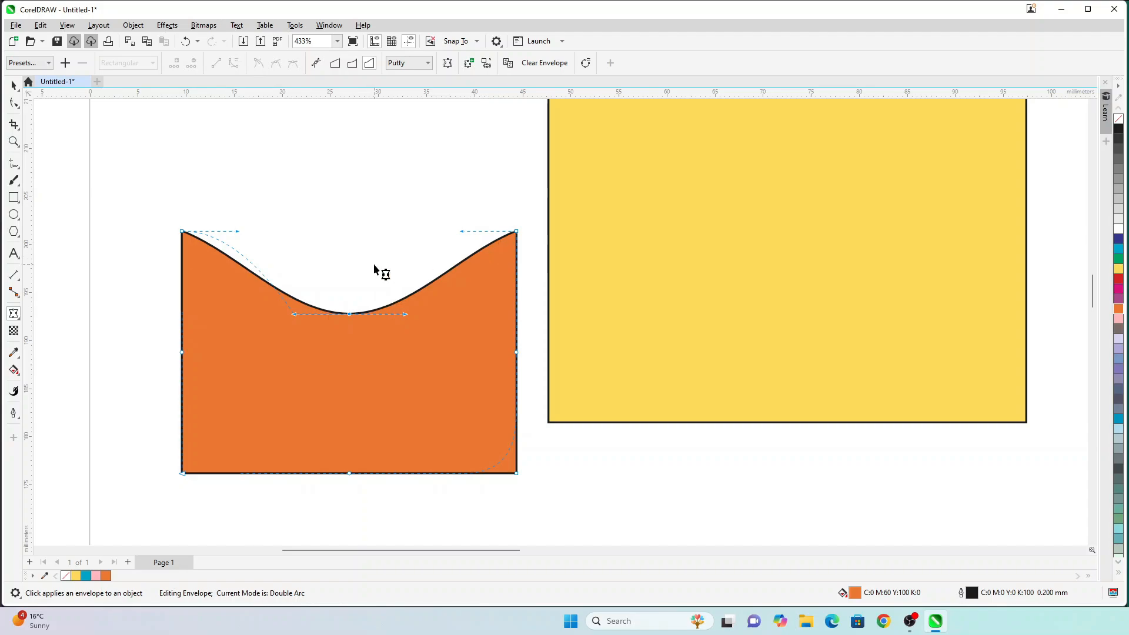
key(ctrl+z)
Step: In Double Arc mode, try a pointed dome, right-side bulge and pointed arch, undoing each
drag(349, 231, 350, 164)
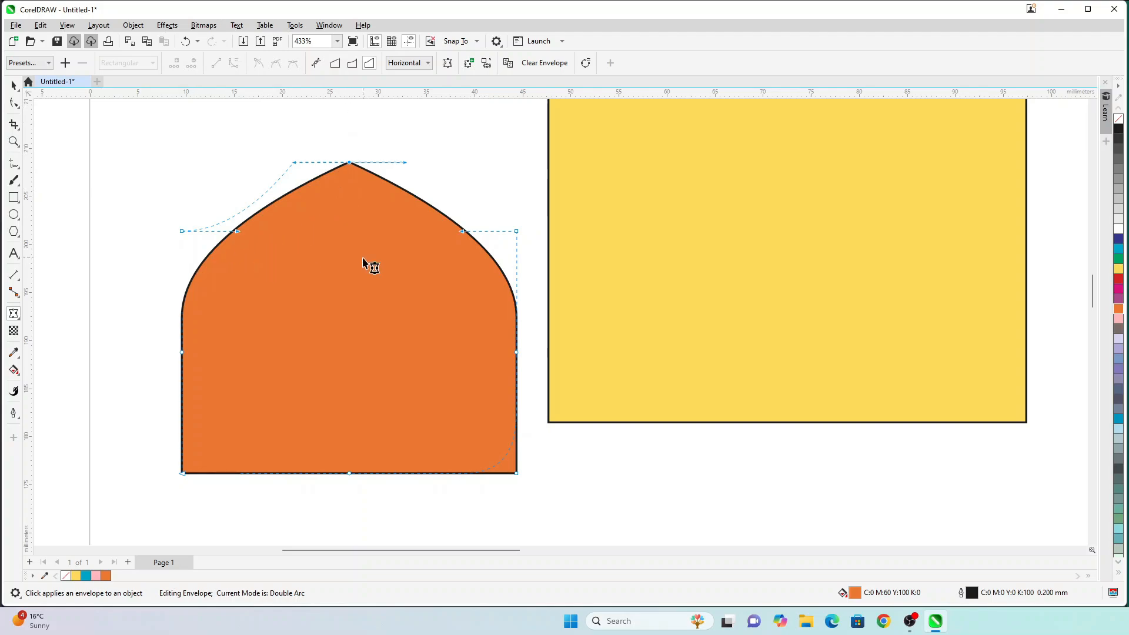
key(ctrl+z)
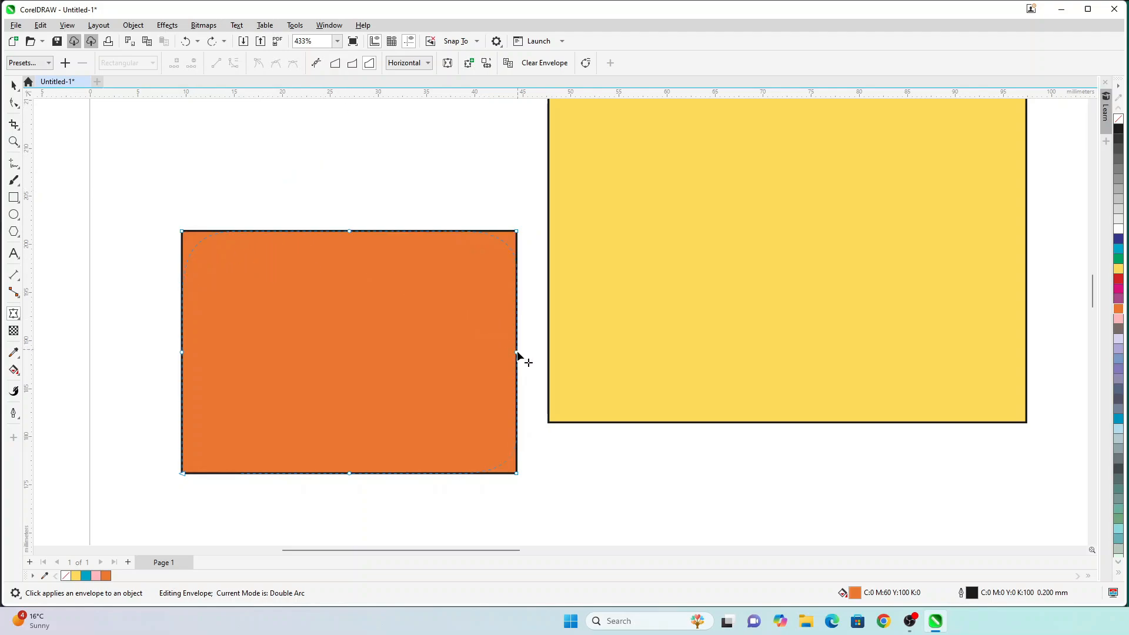
drag(518, 353, 608, 353)
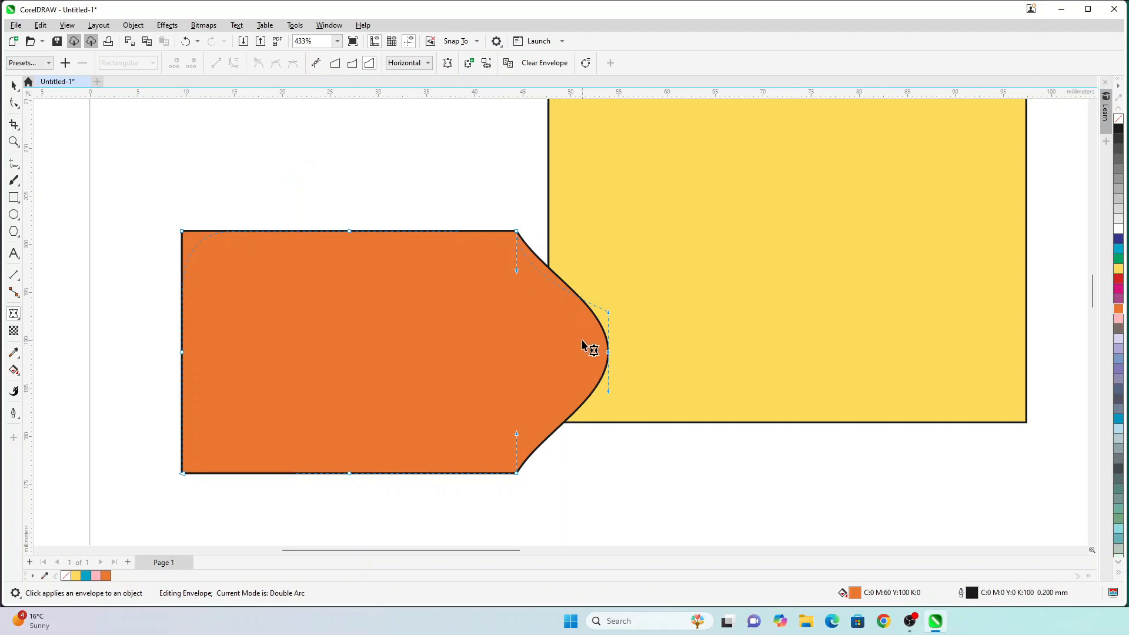
key(ctrl+z)
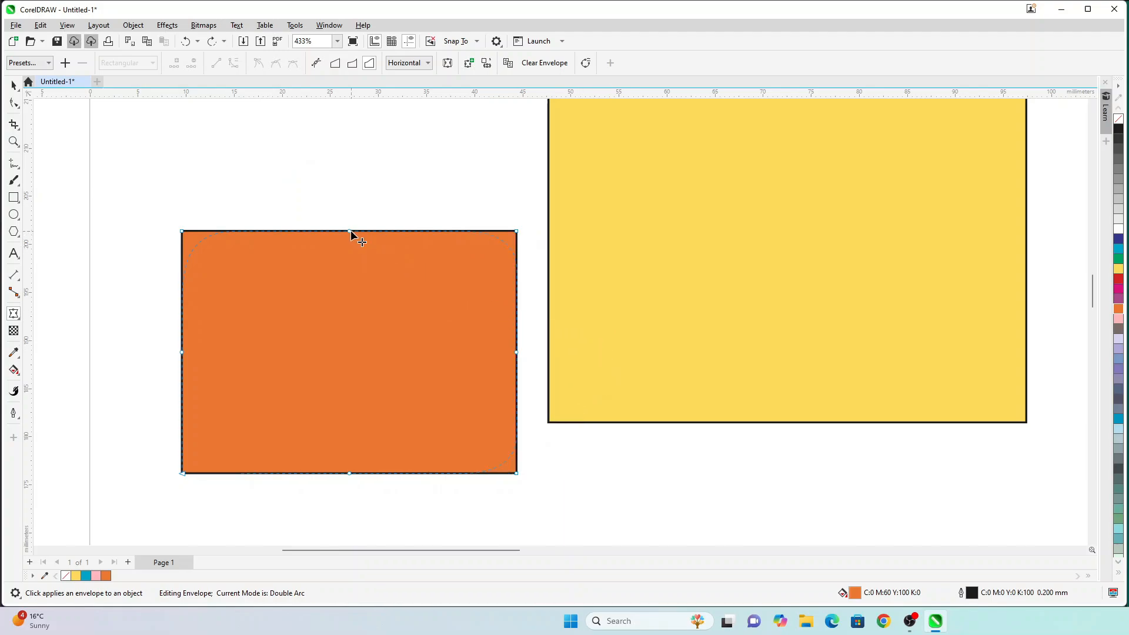
drag(350, 231, 346, 157)
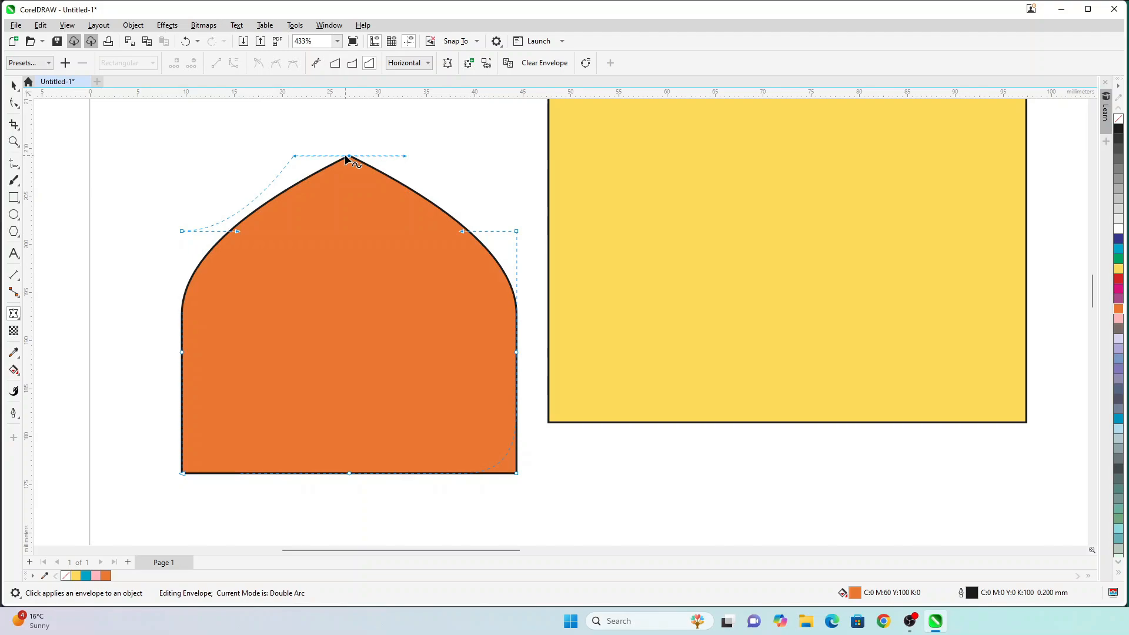
key(ctrl+z)
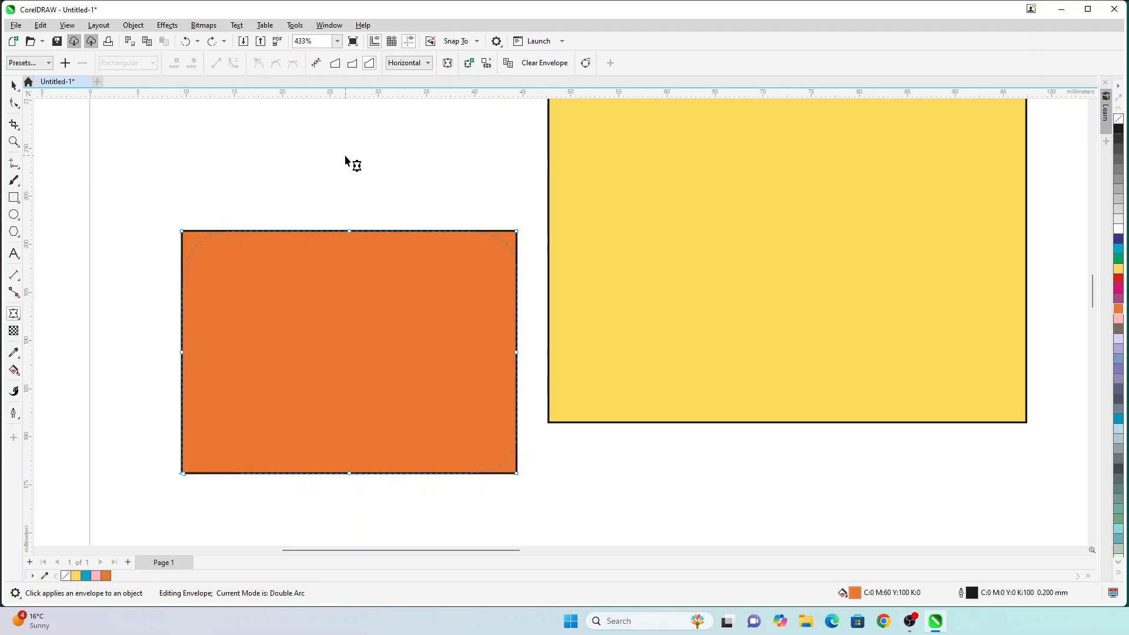
Step: Set envelope mapping to Vertical and test a pointed right side, then undo it
click(406, 63)
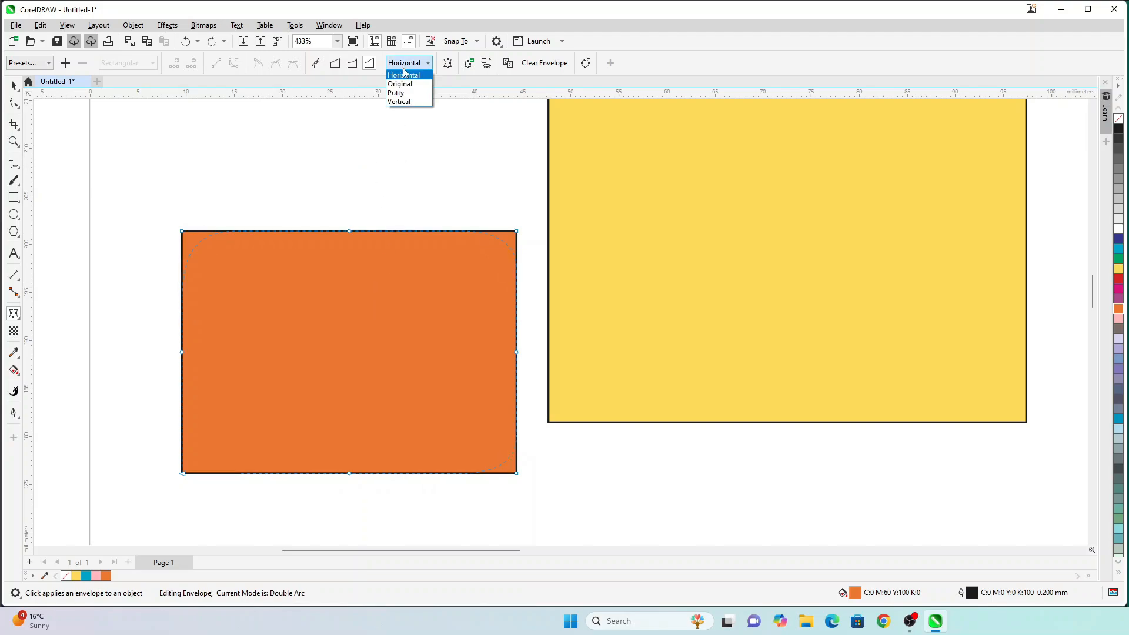
click(400, 101)
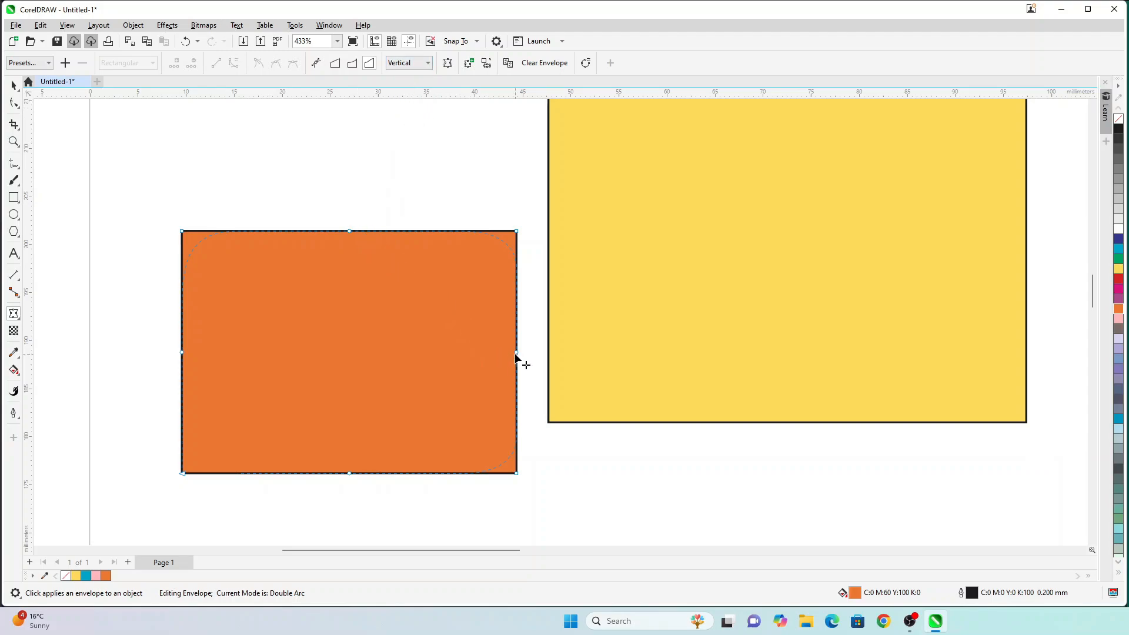
drag(518, 354, 612, 354)
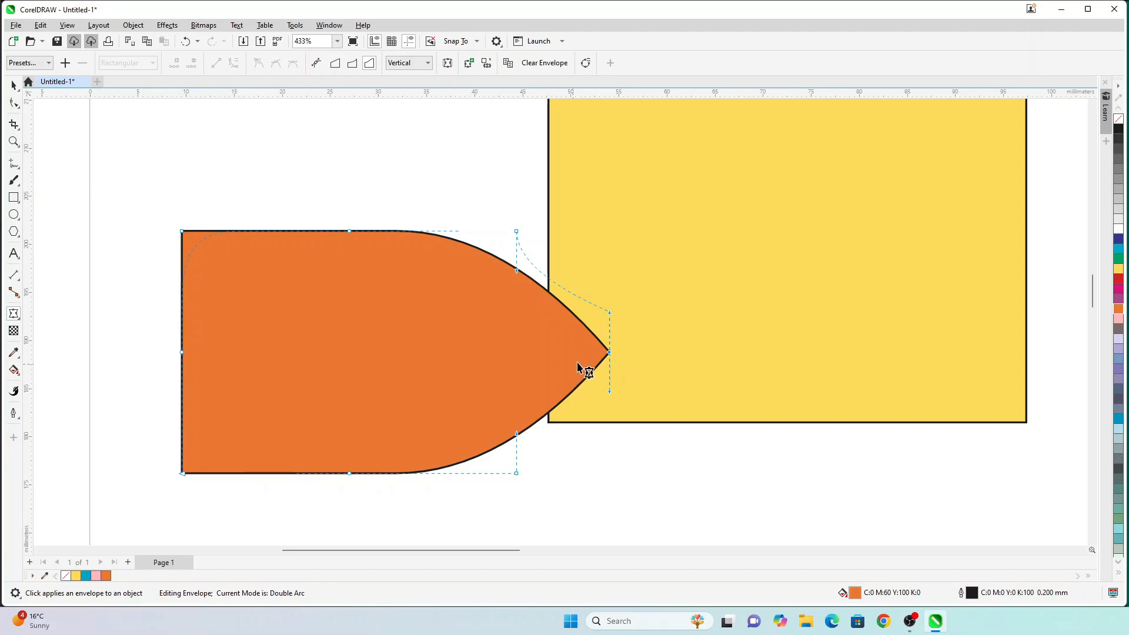
key(ctrl+z)
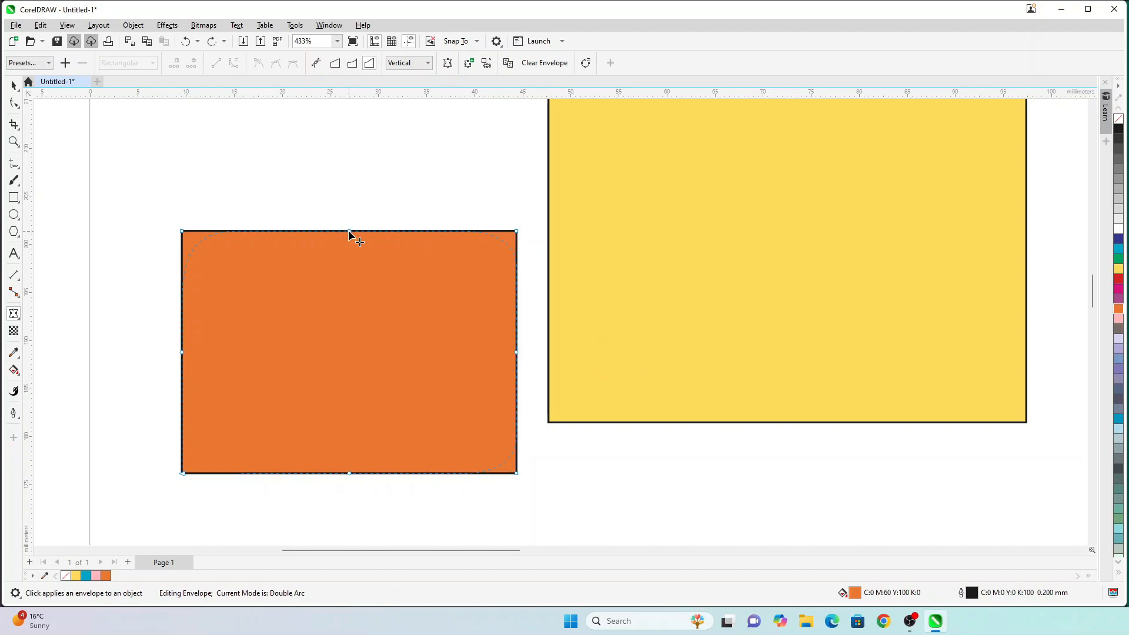
Step: Test and undo a top-edge arc, then set the envelope mapping to Original
drag(349, 231, 343, 176)
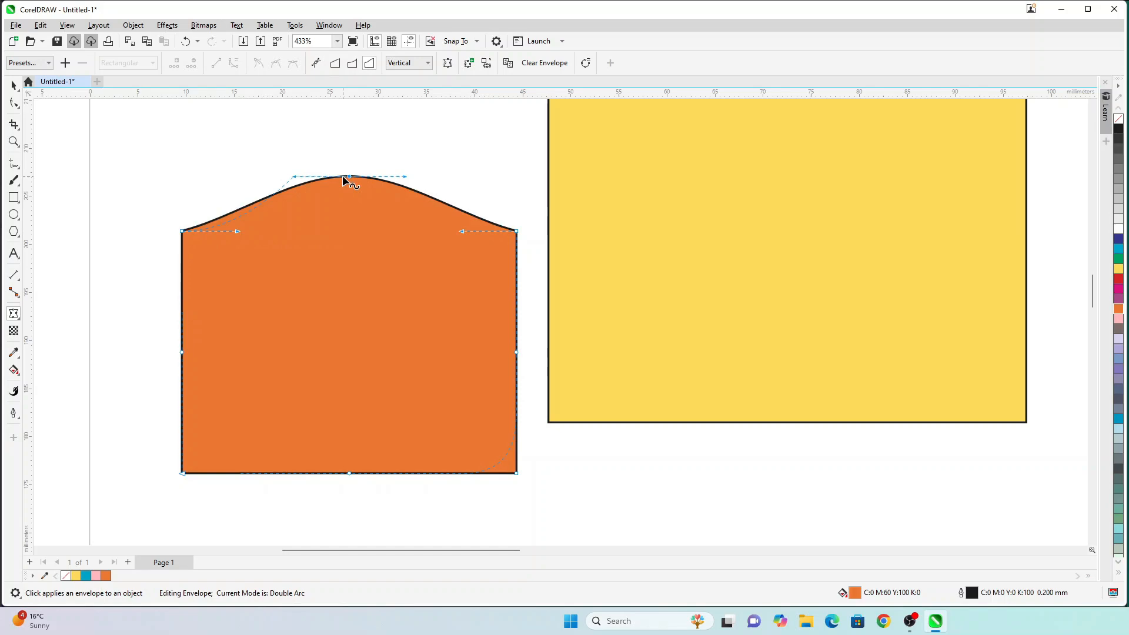
key(ctrl+z)
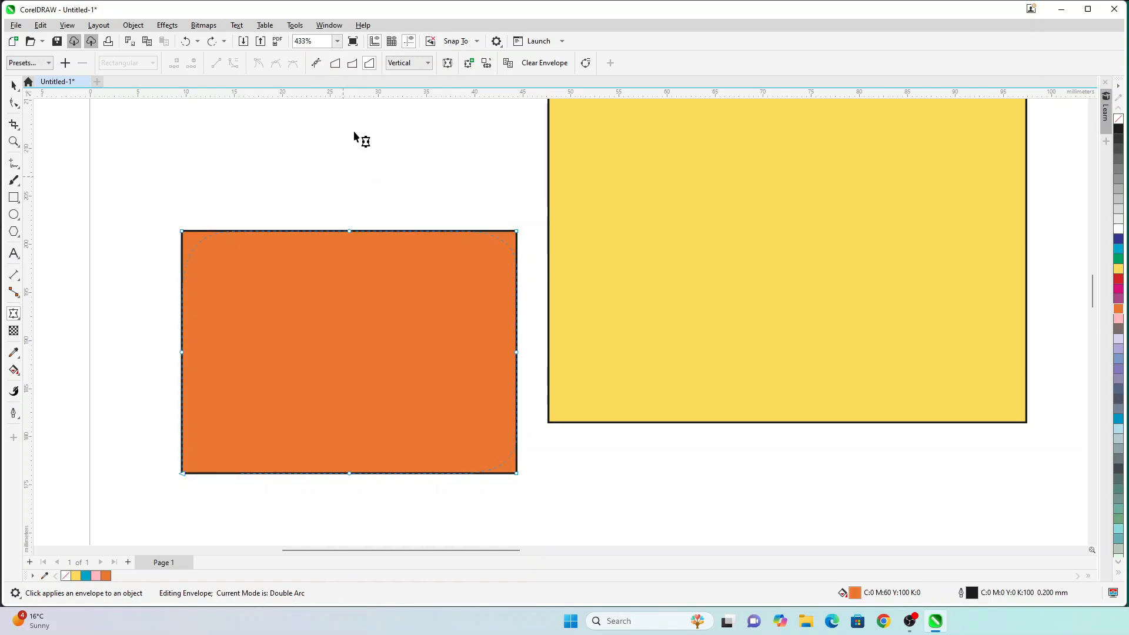
click(403, 64)
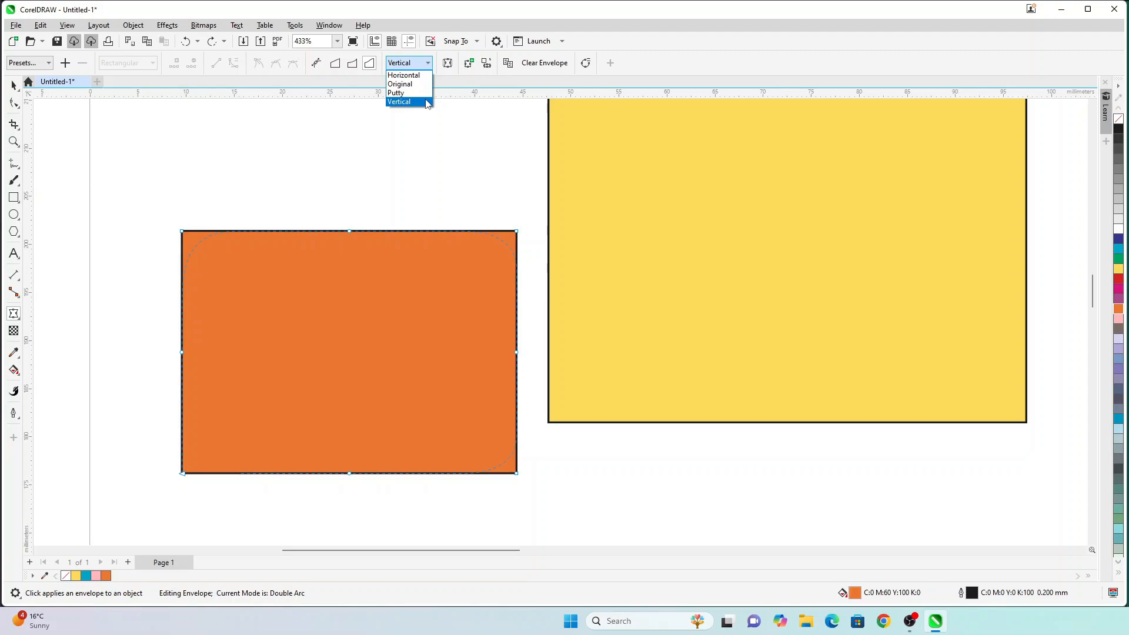
click(421, 84)
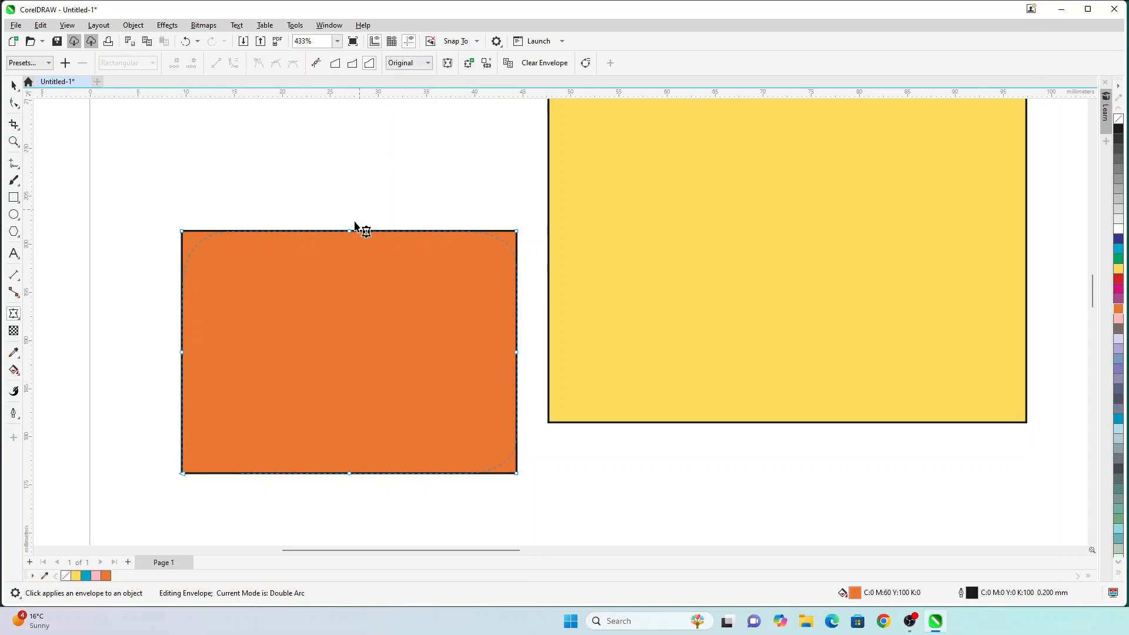
Step: Bulge the orange shape's top and right side in Original mapping, then undo
drag(349, 231, 348, 178)
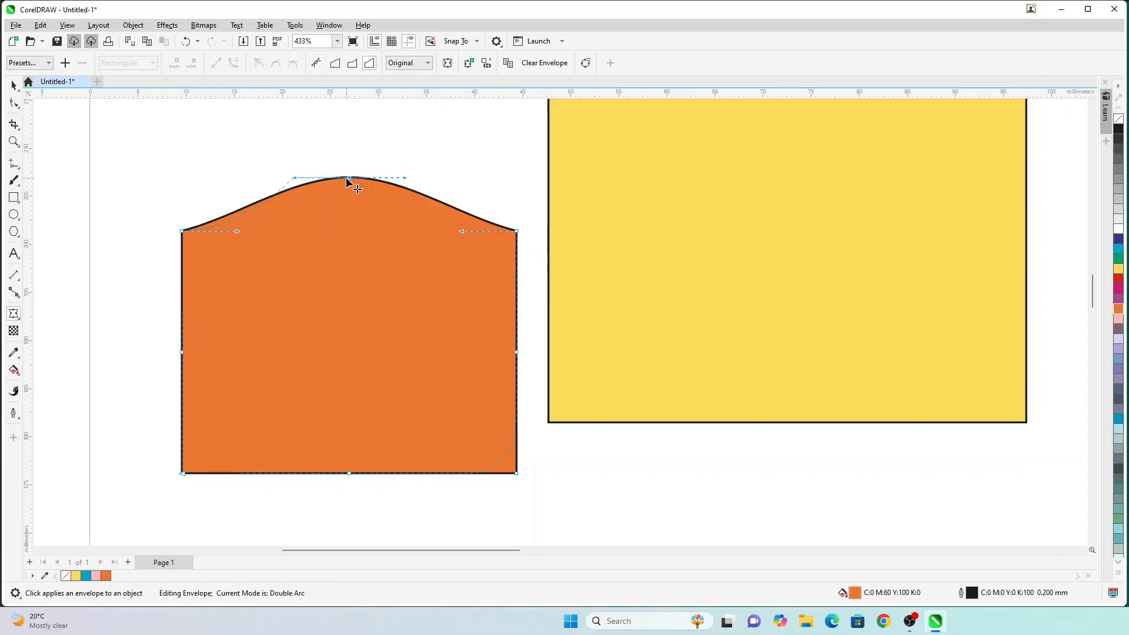
drag(517, 351, 585, 351)
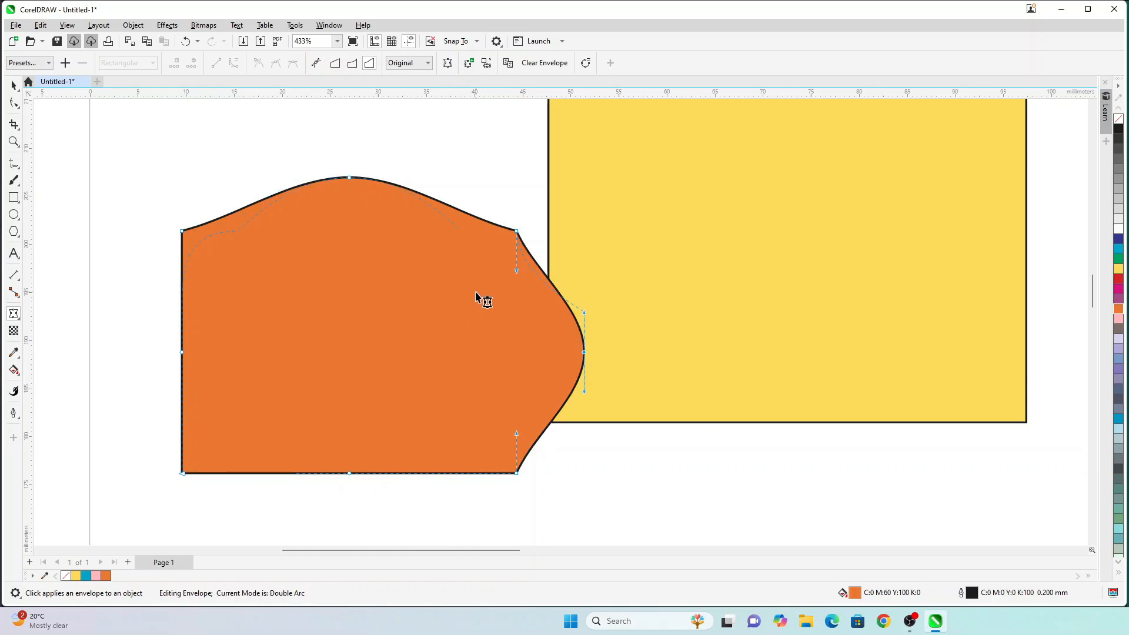
key(ctrl+z)
key(ctrl+z)
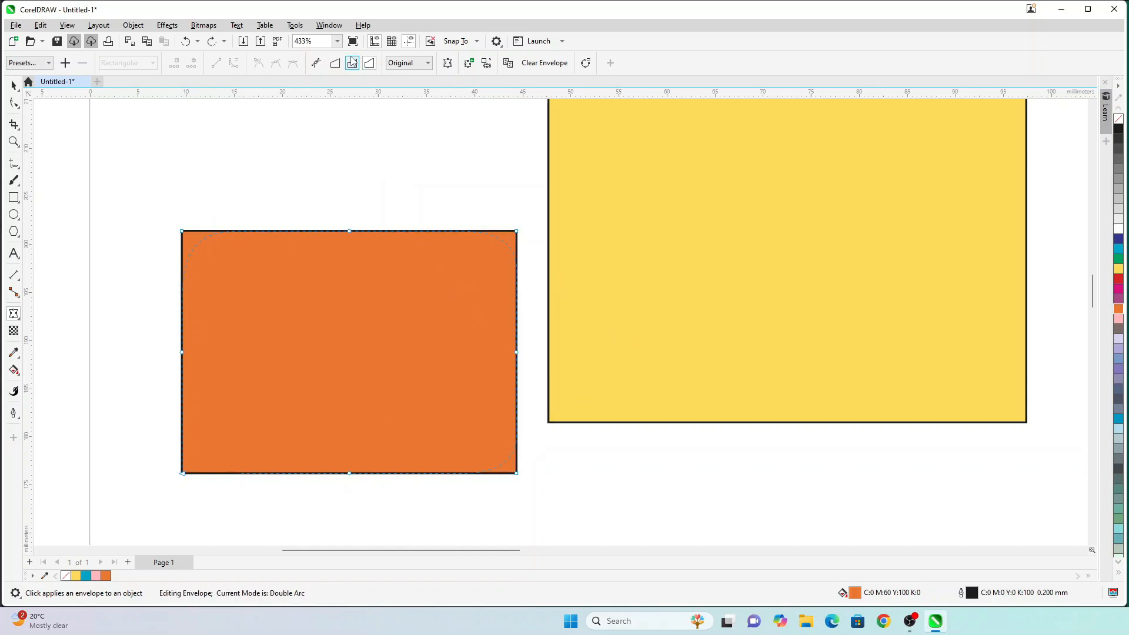
Step: In Single Arc mode, test a deep top arc and an inward right-edge arc, undoing both
click(352, 62)
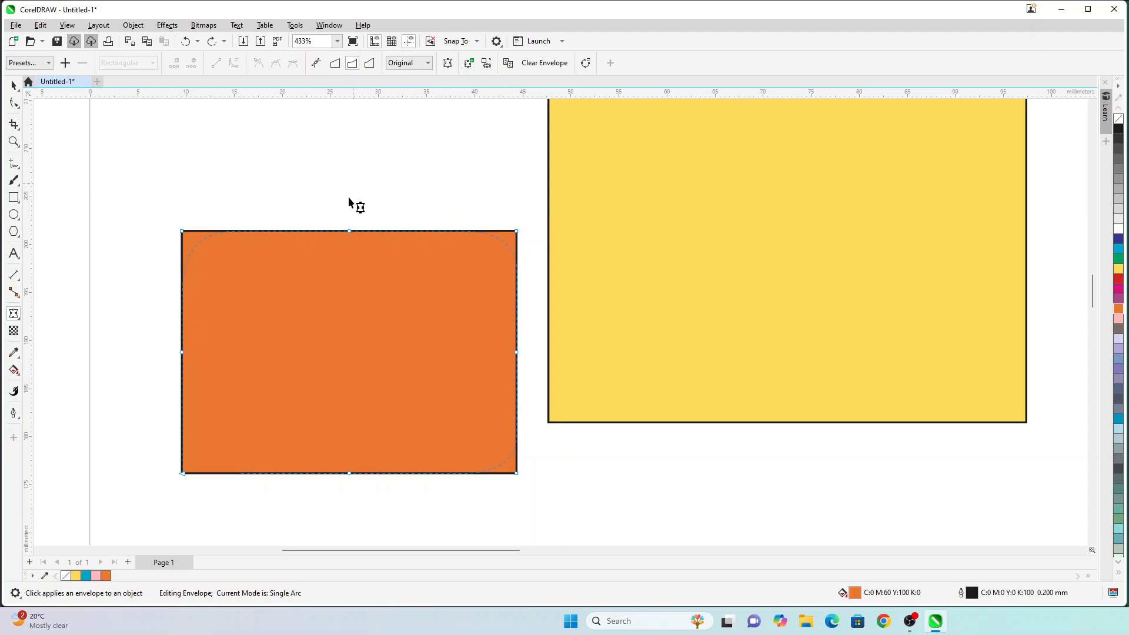
drag(350, 231, 345, 343)
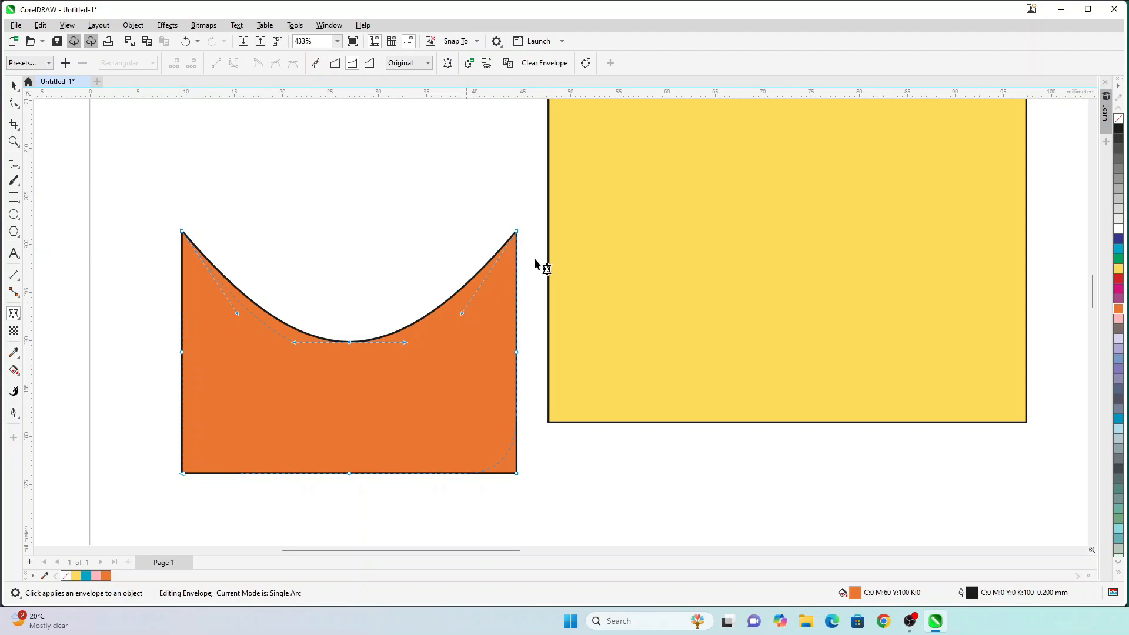
key(ctrl+z)
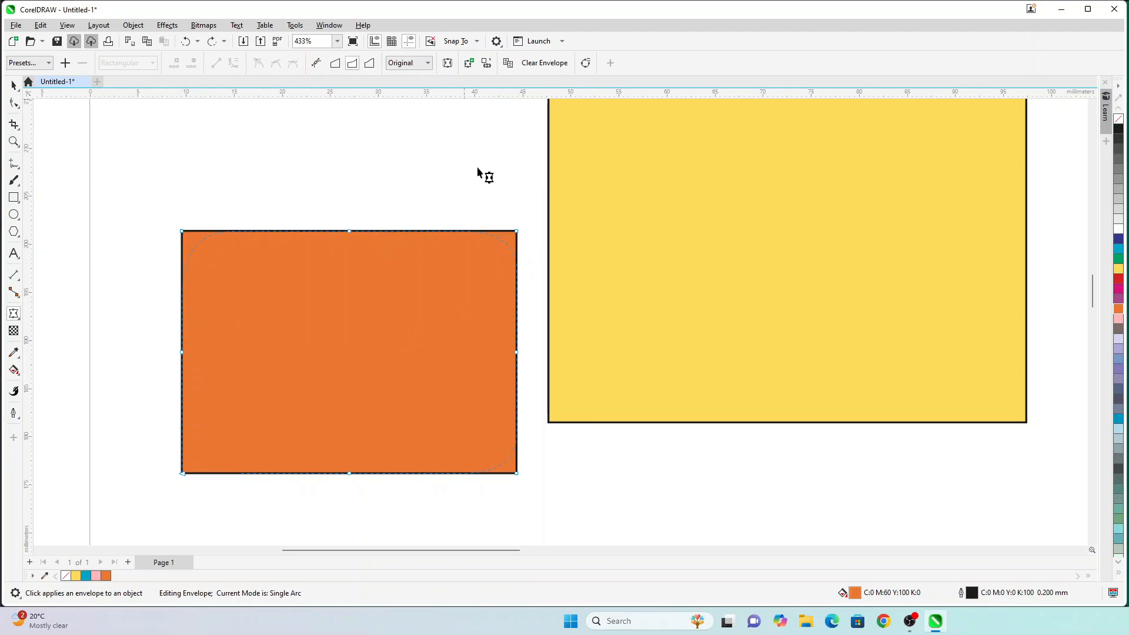
drag(518, 353, 433, 353)
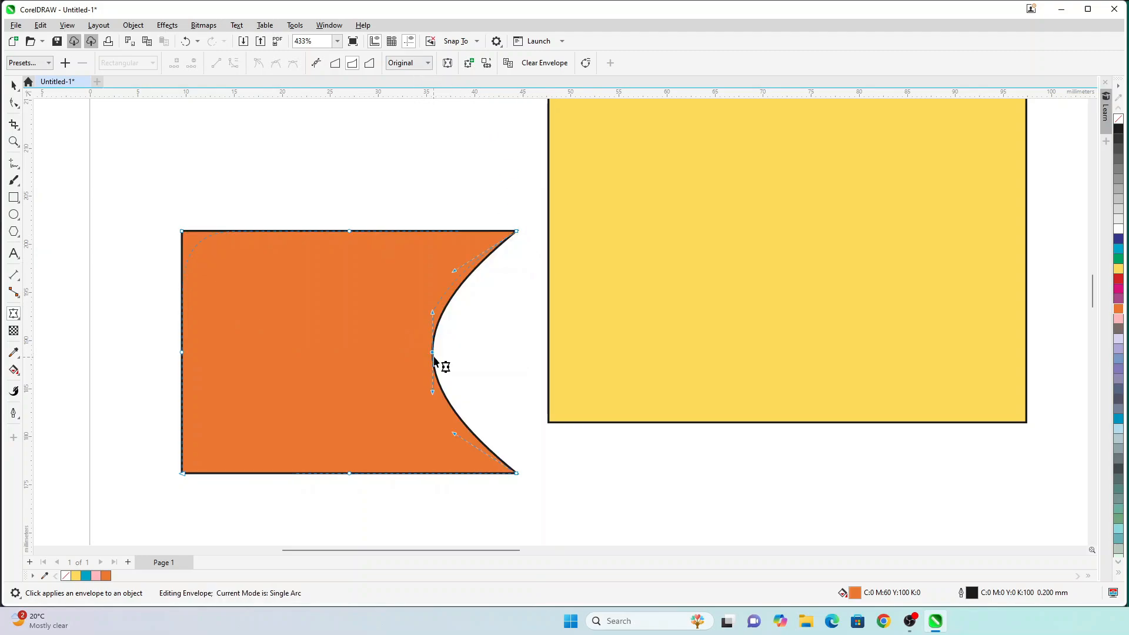
key(ctrl+z)
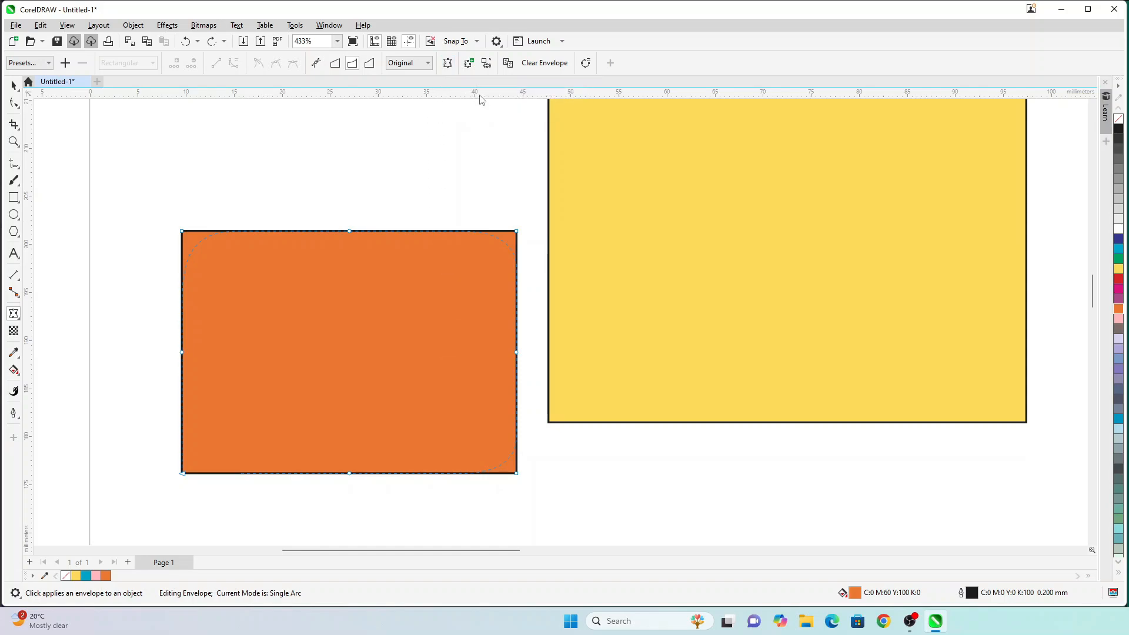
click(446, 63)
Step: Arch the orange rectangle's top edge upward, apply the envelope, and add a fresh envelope
drag(351, 233, 355, 179)
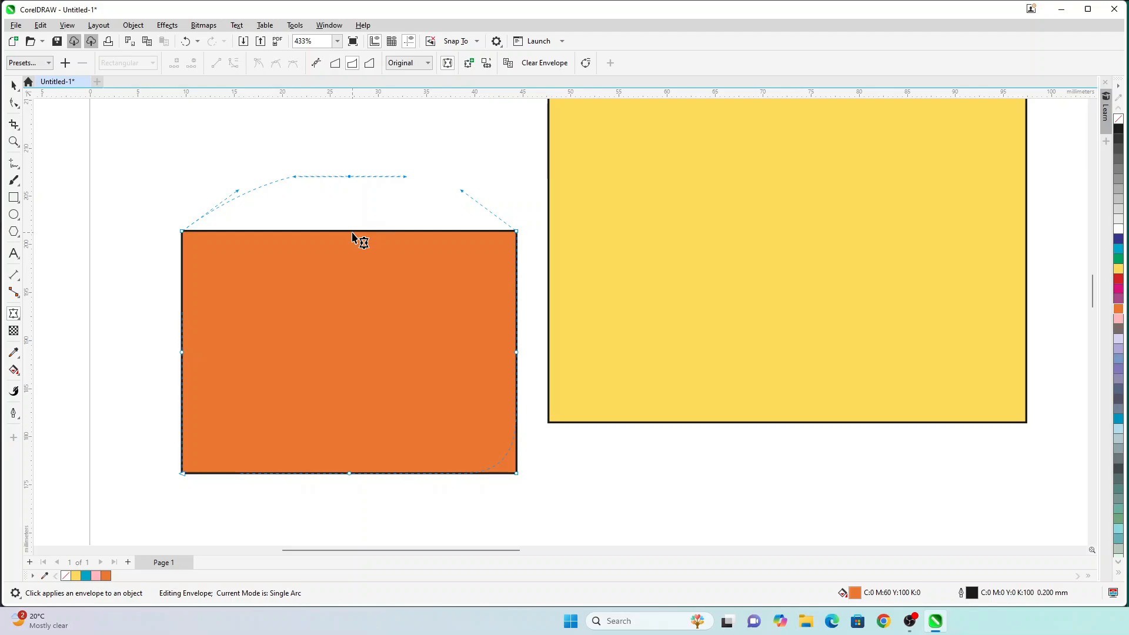
click(360, 217)
click(450, 64)
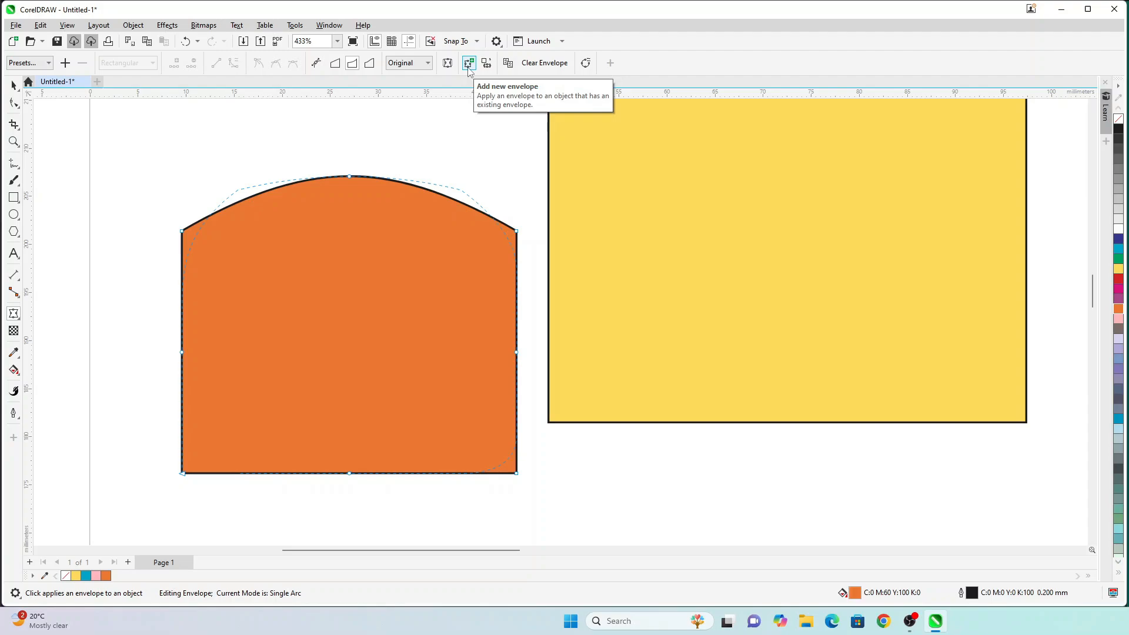
click(469, 63)
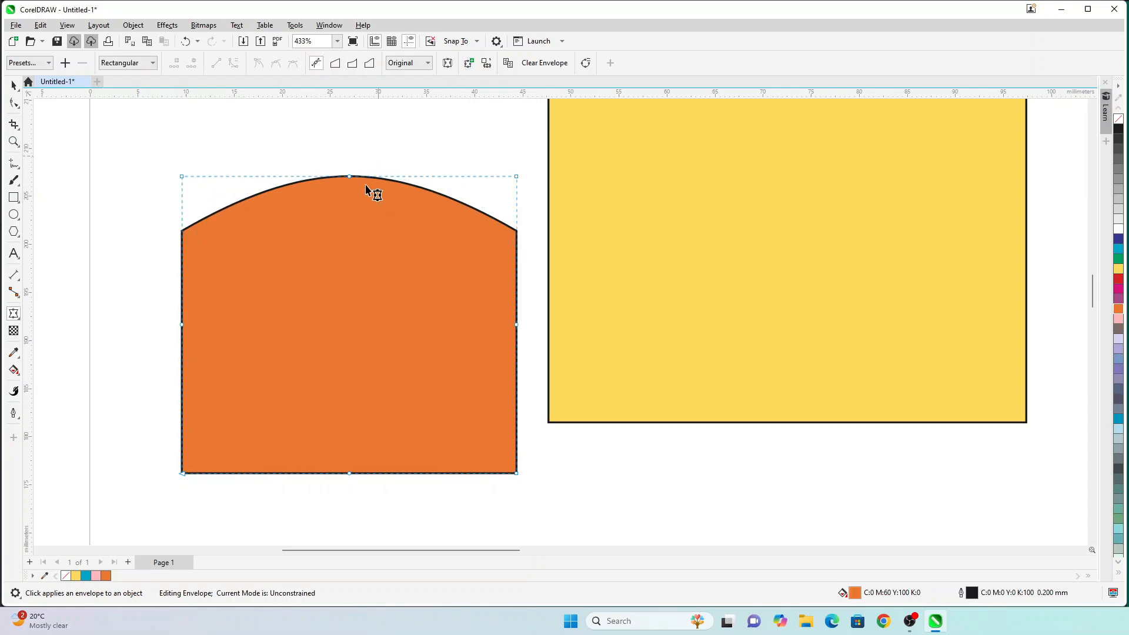
Step: Arch the orange shape's bottom edge upward in Single Arc mode, then move it over the yellow rectangle
click(351, 65)
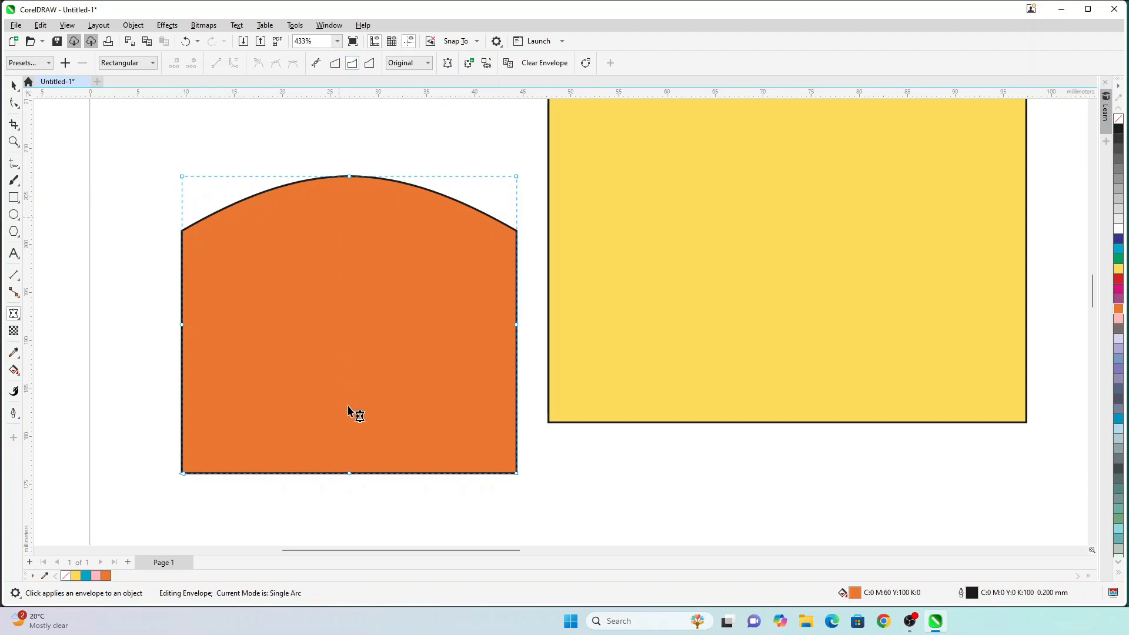
drag(350, 478, 367, 368)
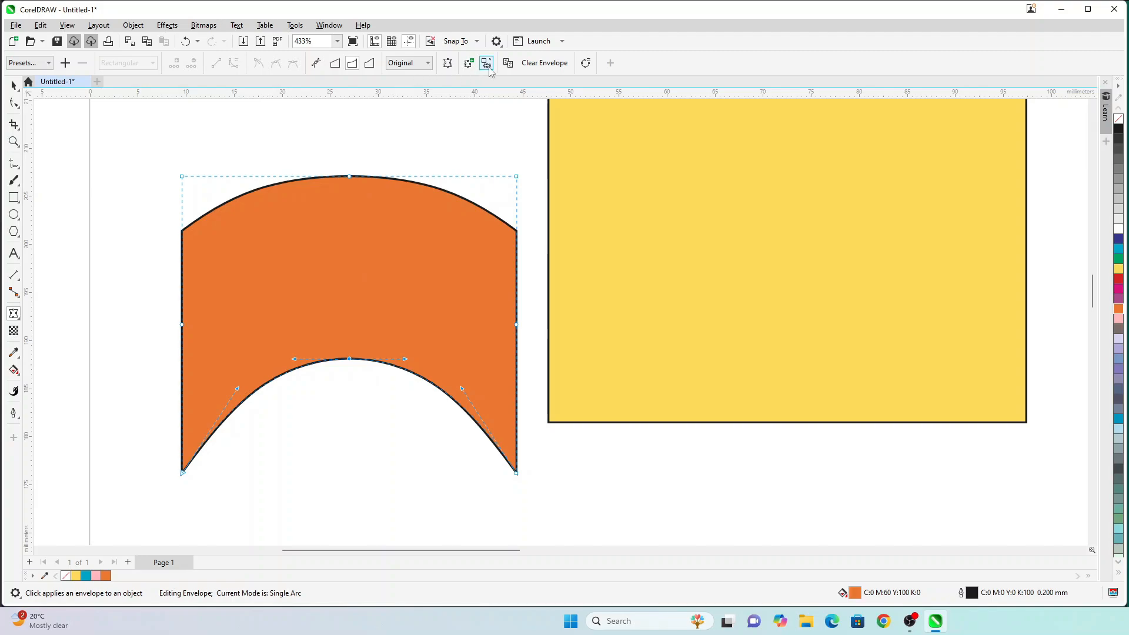
key(space)
drag(282, 242, 557, 219)
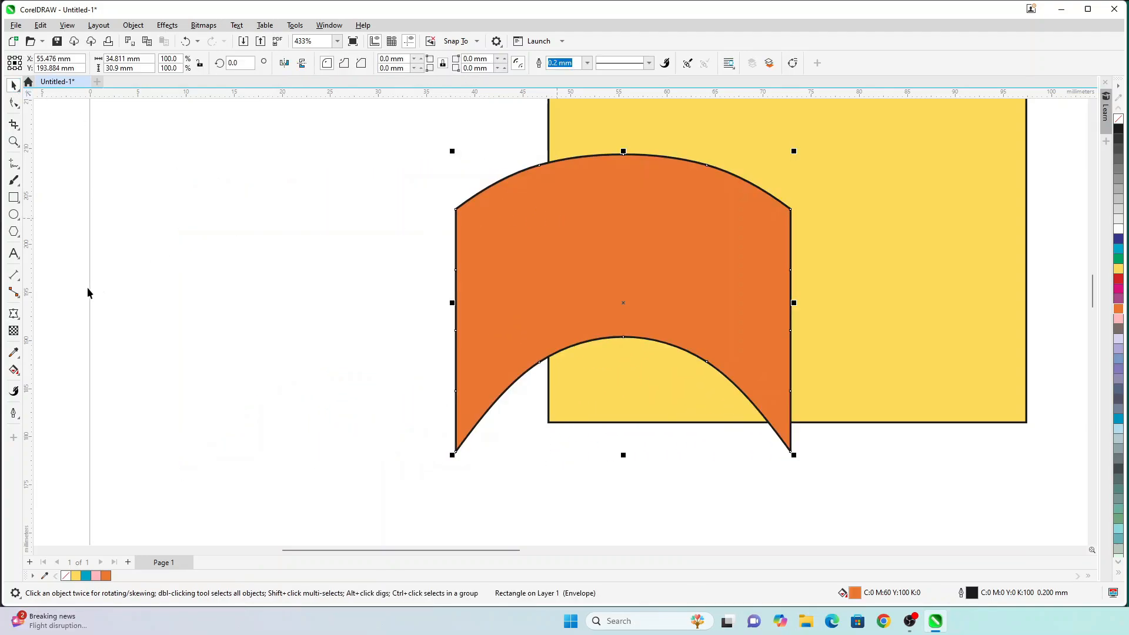
Step: Add the text 'Hindustan' left of the banner and position it lower down
click(13, 254)
click(144, 303)
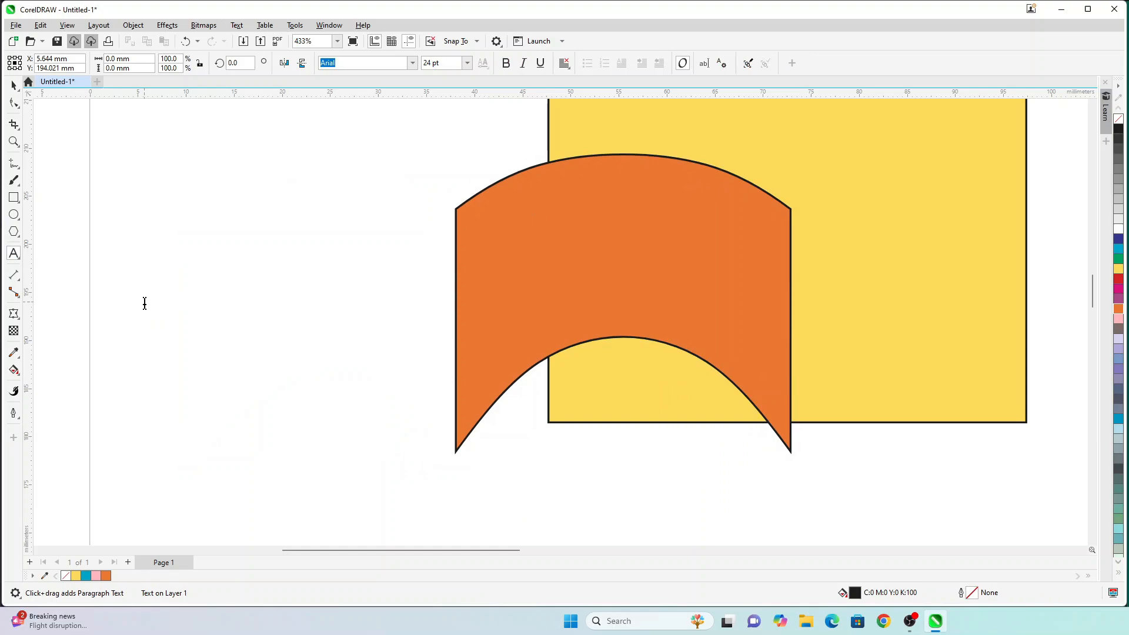
text(Hindustan)
key(ctrl+space)
drag(301, 282, 232, 378)
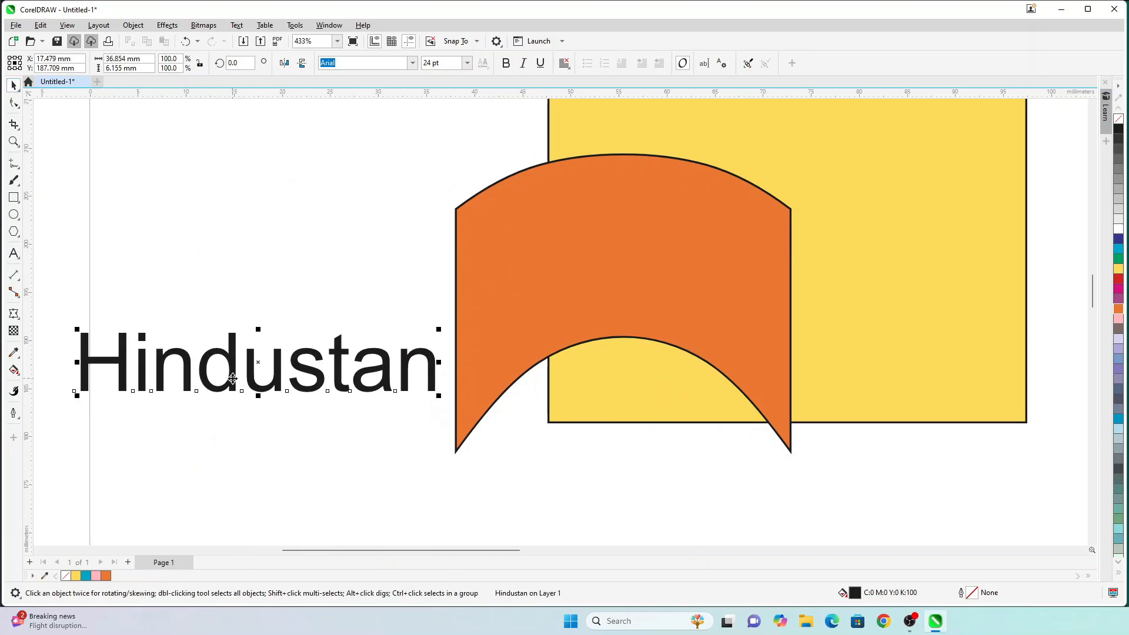
drag(305, 369, 326, 368)
Step: Move the orange banner fully onto the yellow rectangle and nudge the Hindustan text right
drag(546, 308, 692, 272)
drag(252, 360, 261, 360)
click(13, 313)
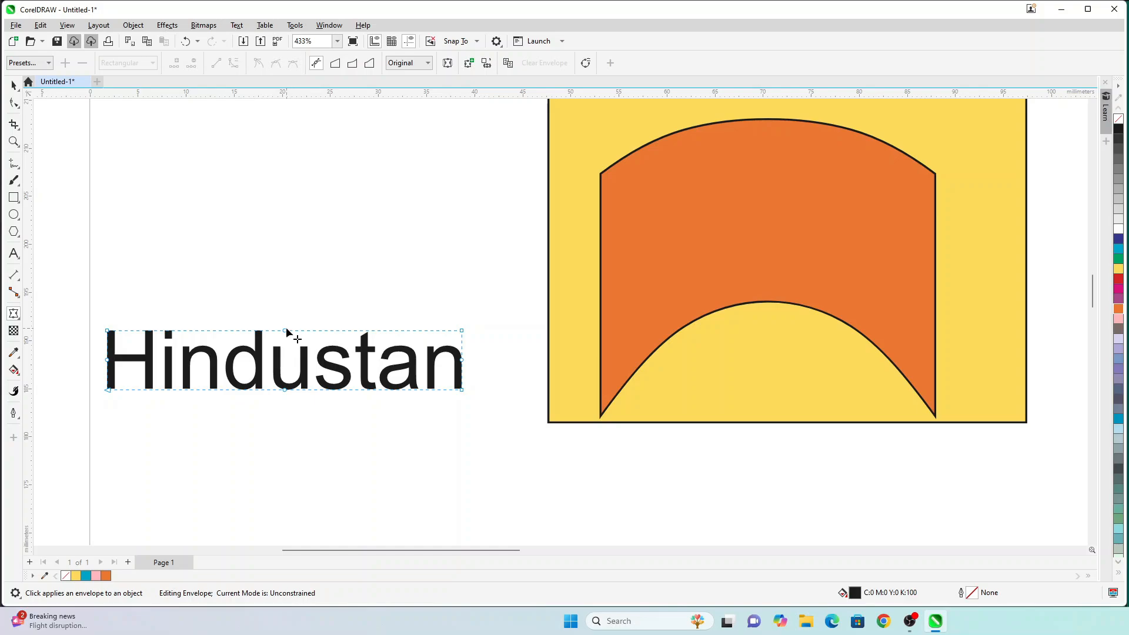
drag(286, 331, 285, 260)
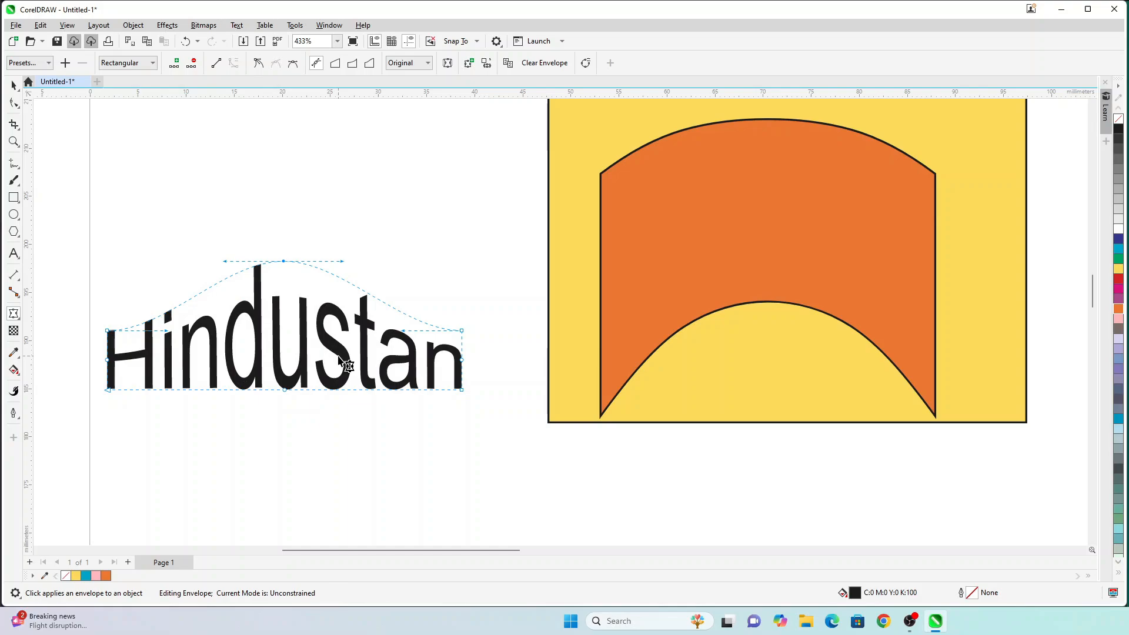
key(ctrl+z)
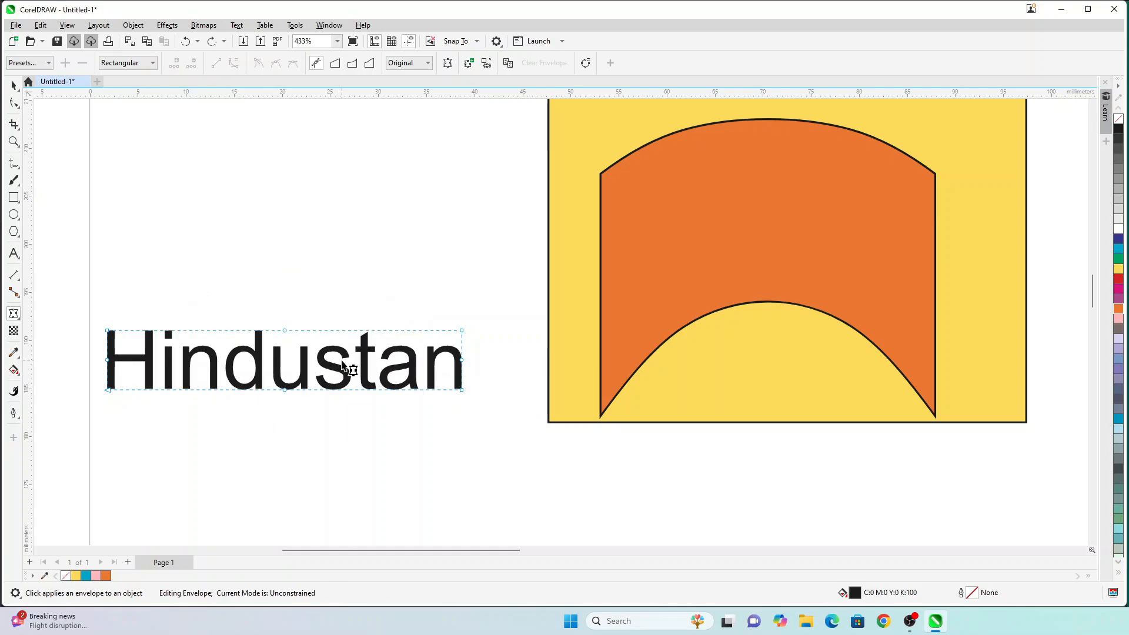
click(337, 63)
drag(290, 330, 294, 262)
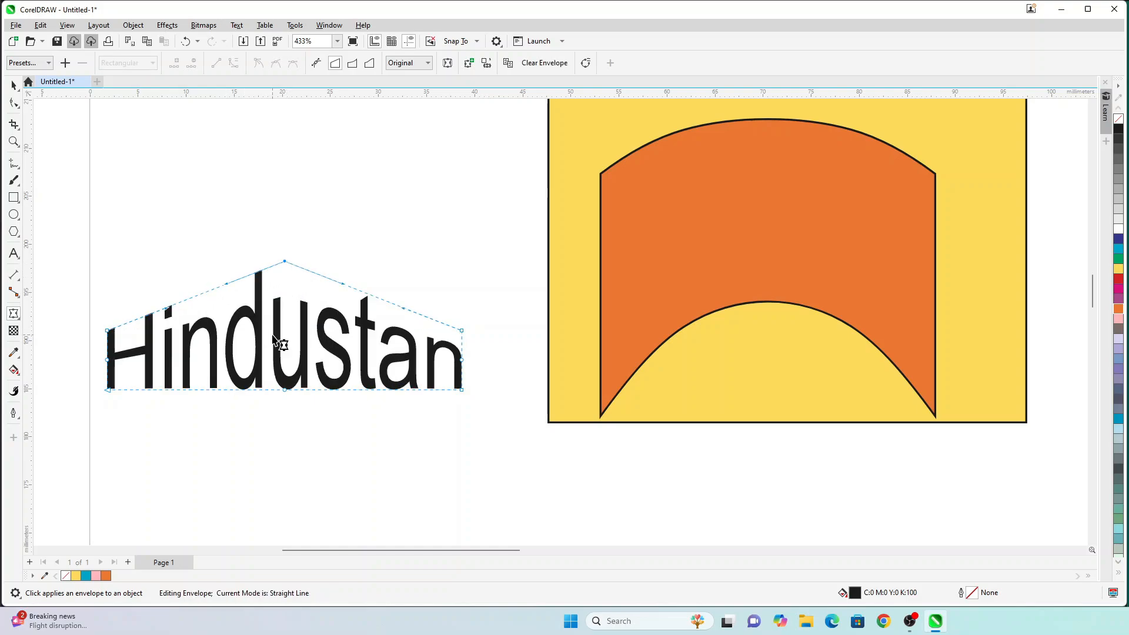
key(ctrl+z)
click(351, 62)
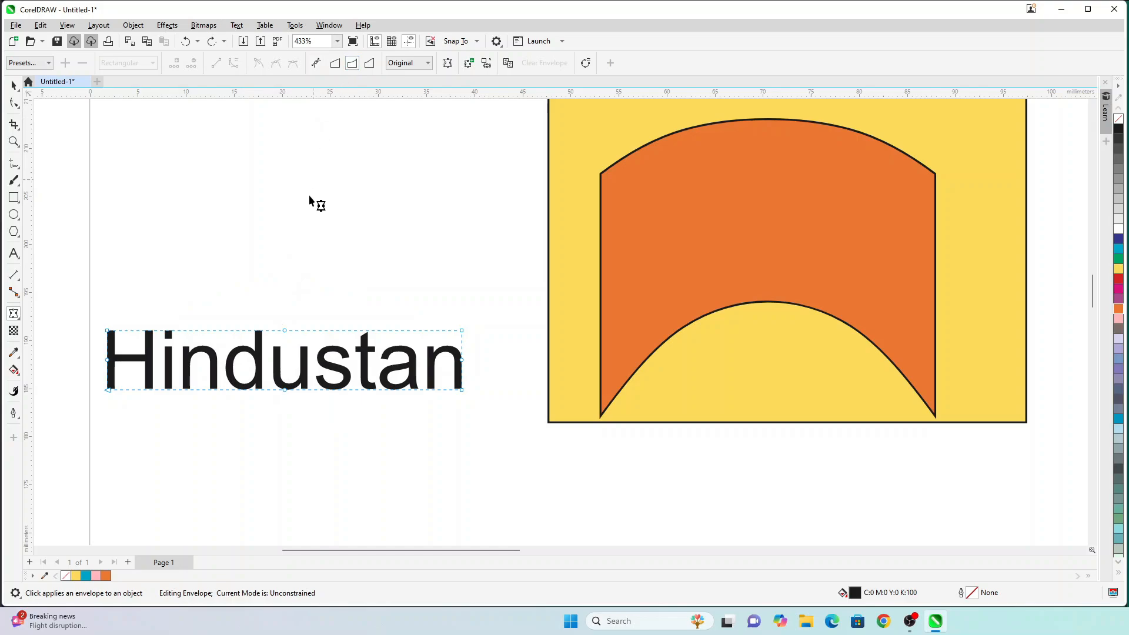
drag(284, 333, 285, 260)
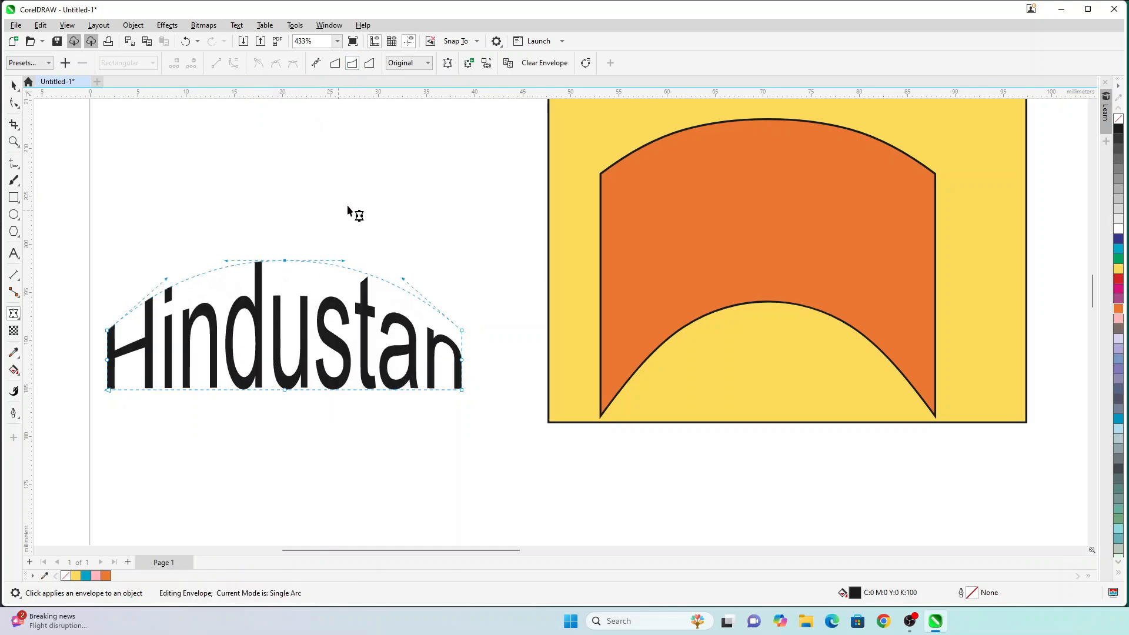
key(ctrl+z)
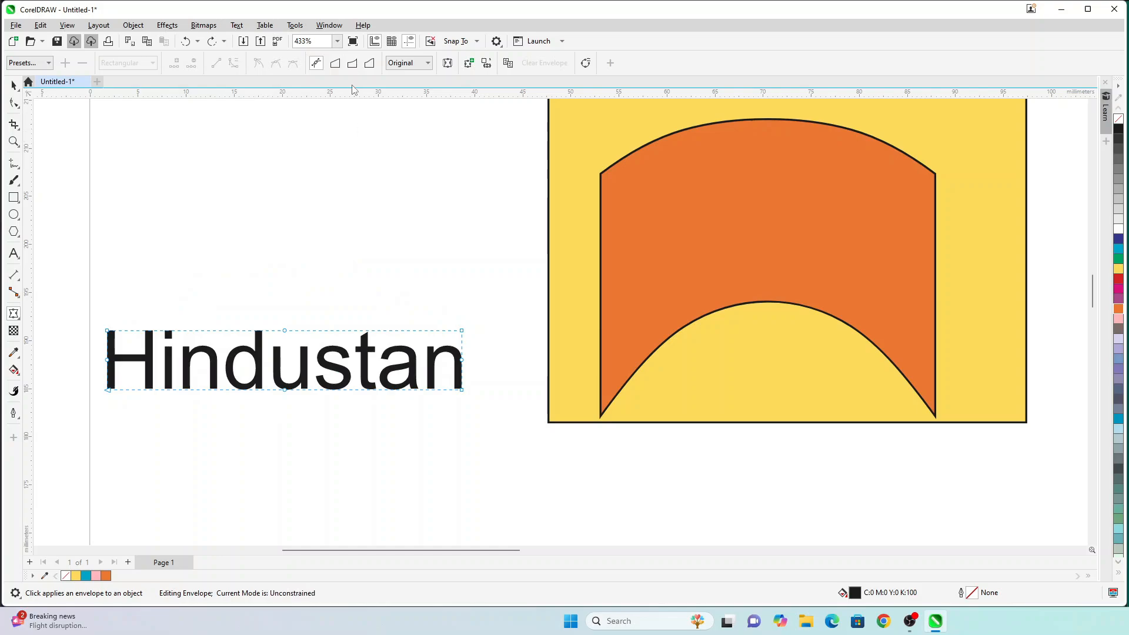
click(369, 63)
drag(286, 331, 289, 220)
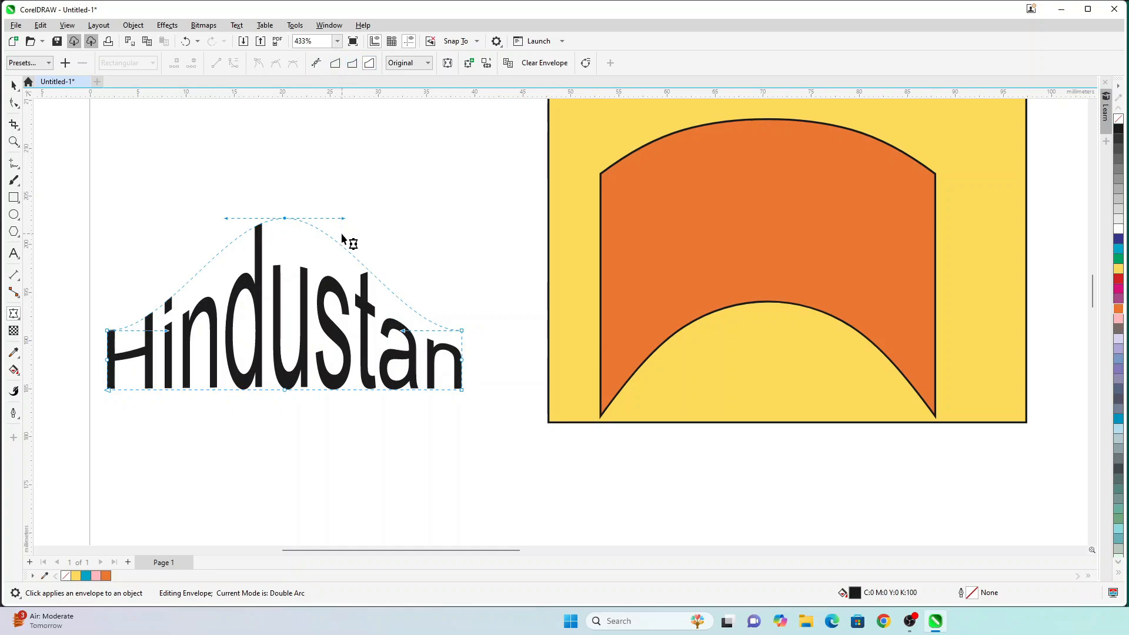
key(ctrl+z)
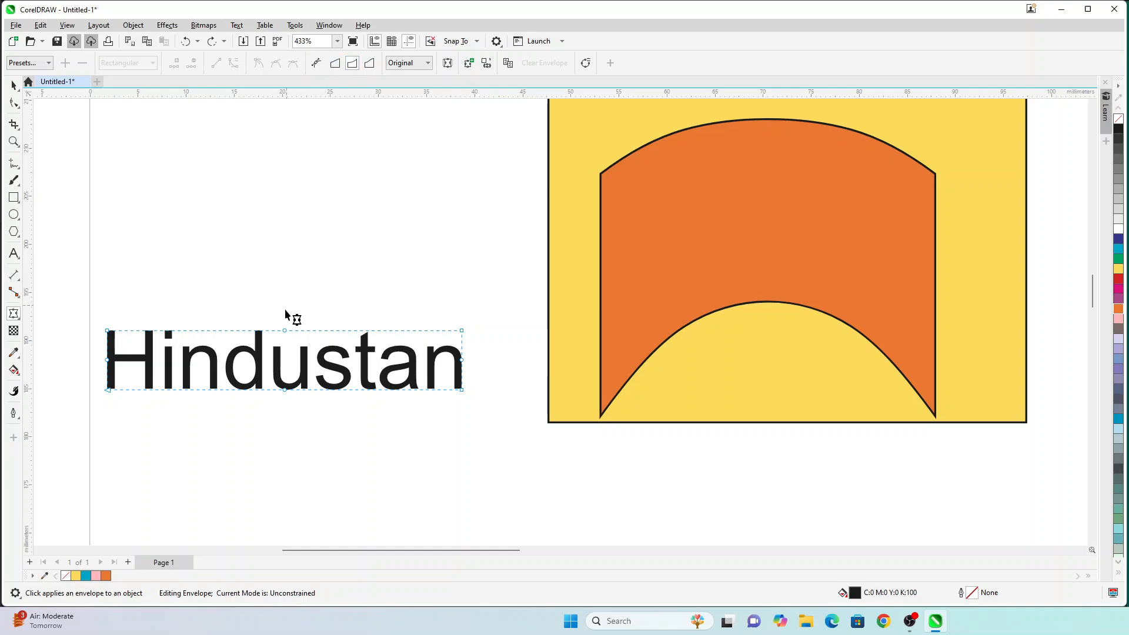
Step: Arch the Hindustan text with a Single Arc envelope, raising both its top and its baseline
click(316, 458)
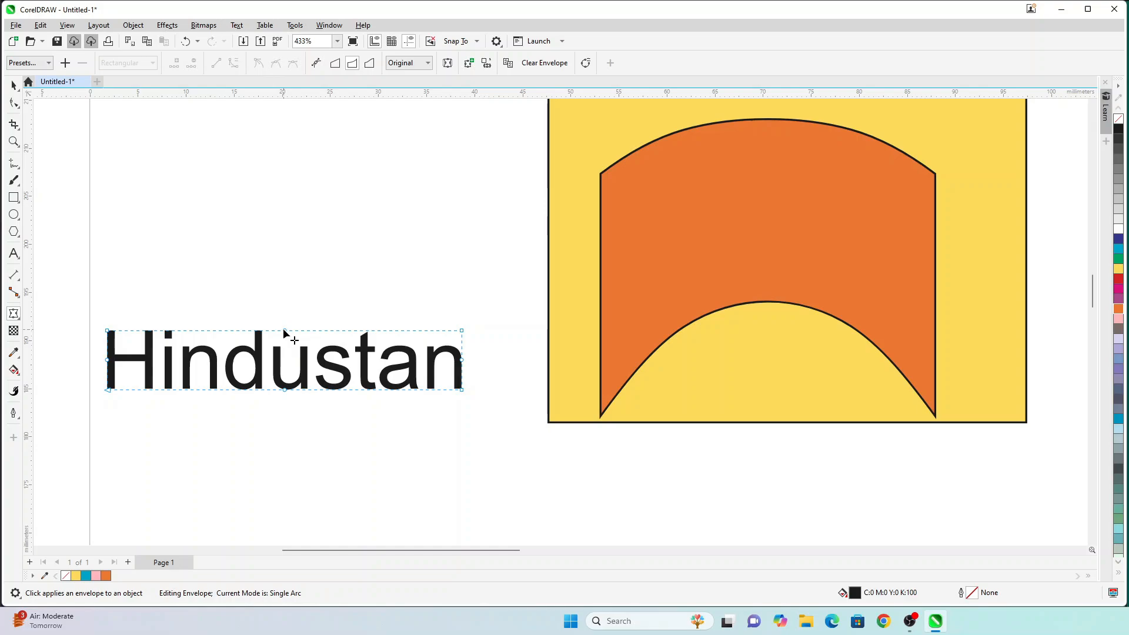
drag(283, 330, 284, 244)
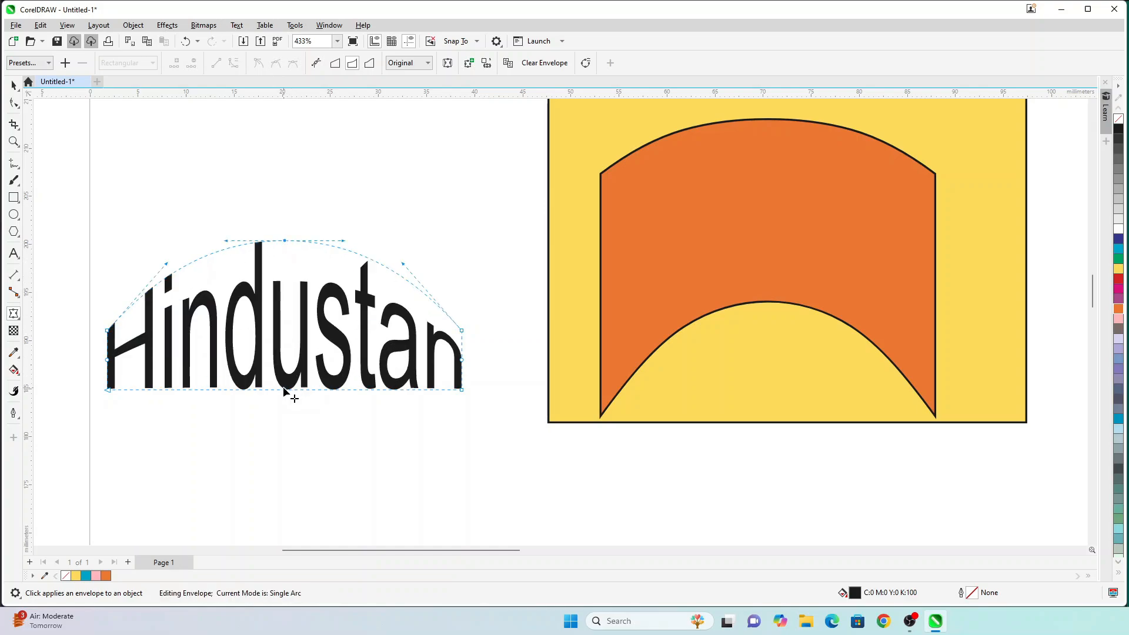
drag(285, 391, 284, 317)
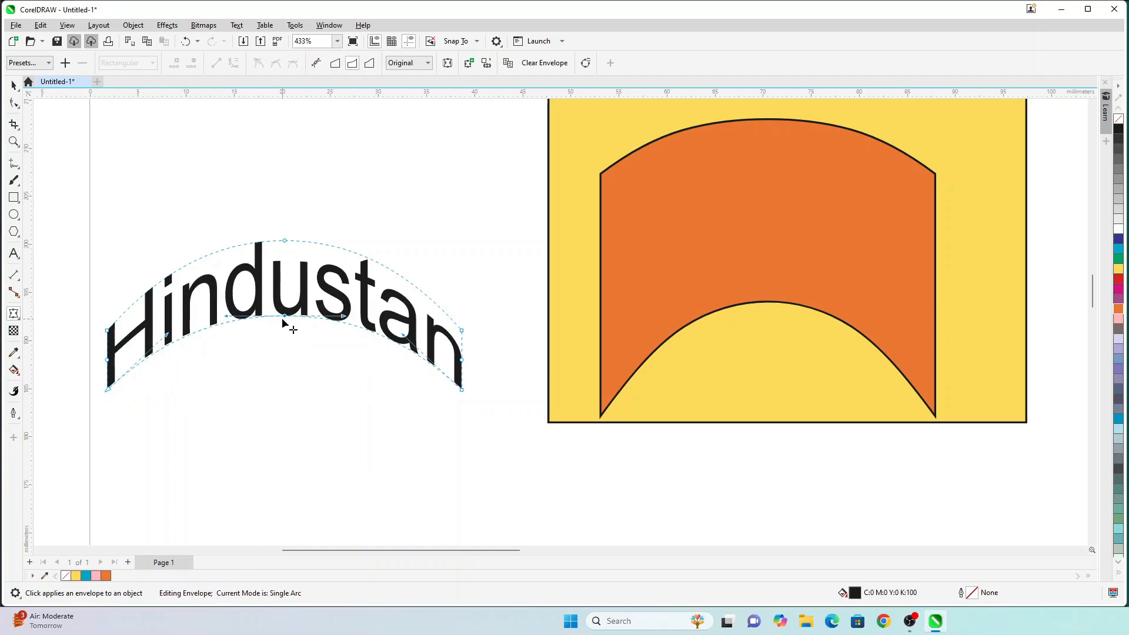
drag(282, 317, 280, 301)
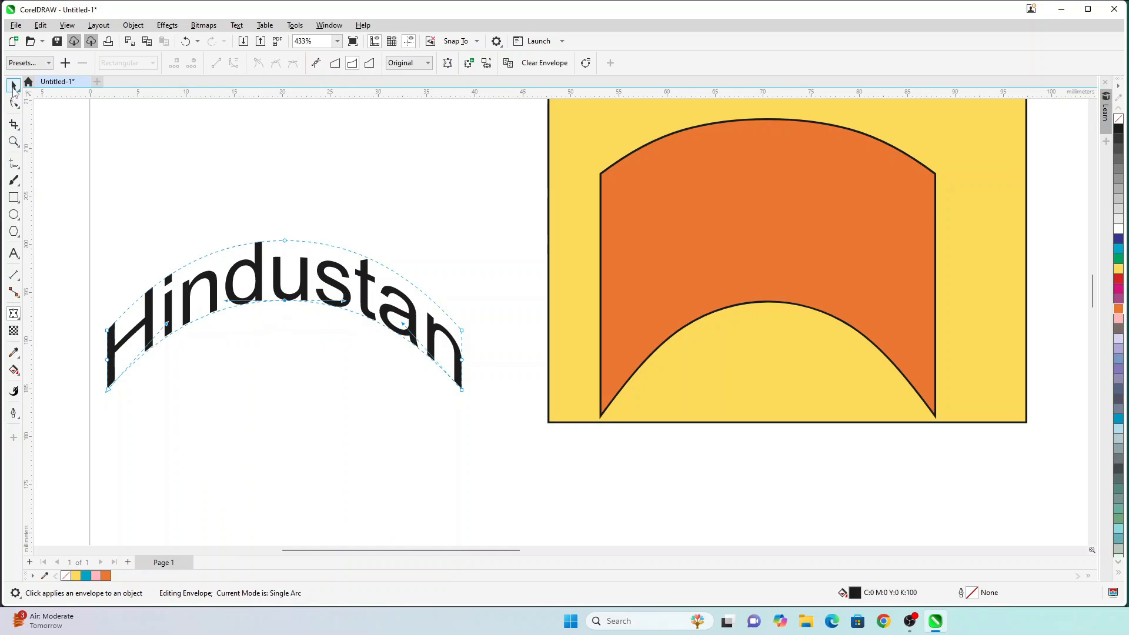
click(13, 86)
click(260, 344)
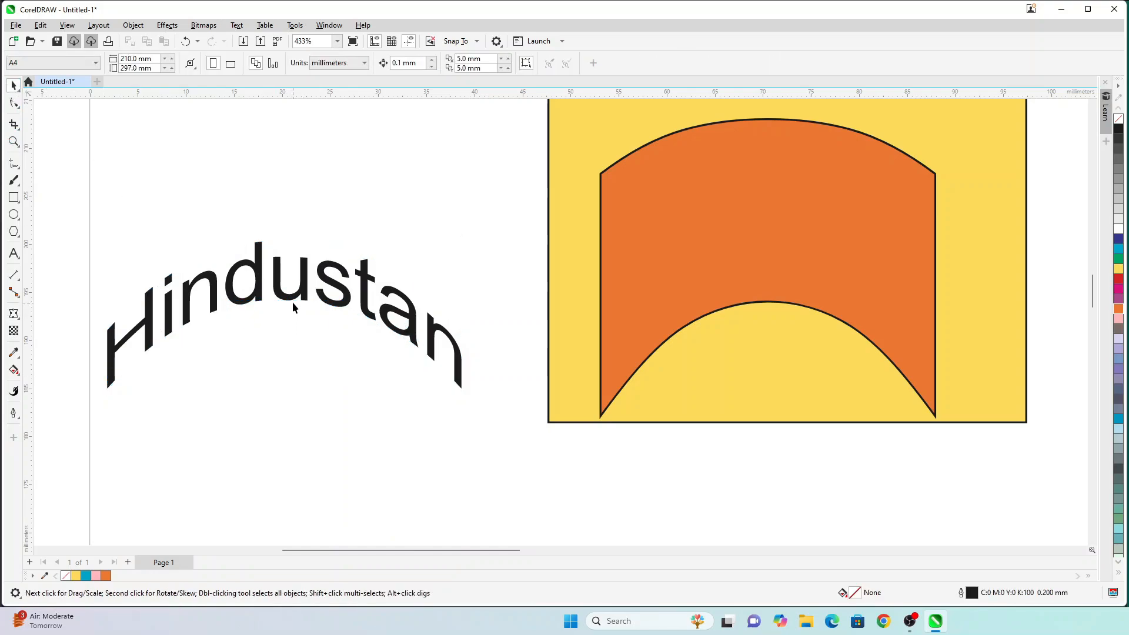
Step: Move the arched Hindustan text onto the orange banner, narrow it slightly and centre it
drag(292, 306, 318, 339)
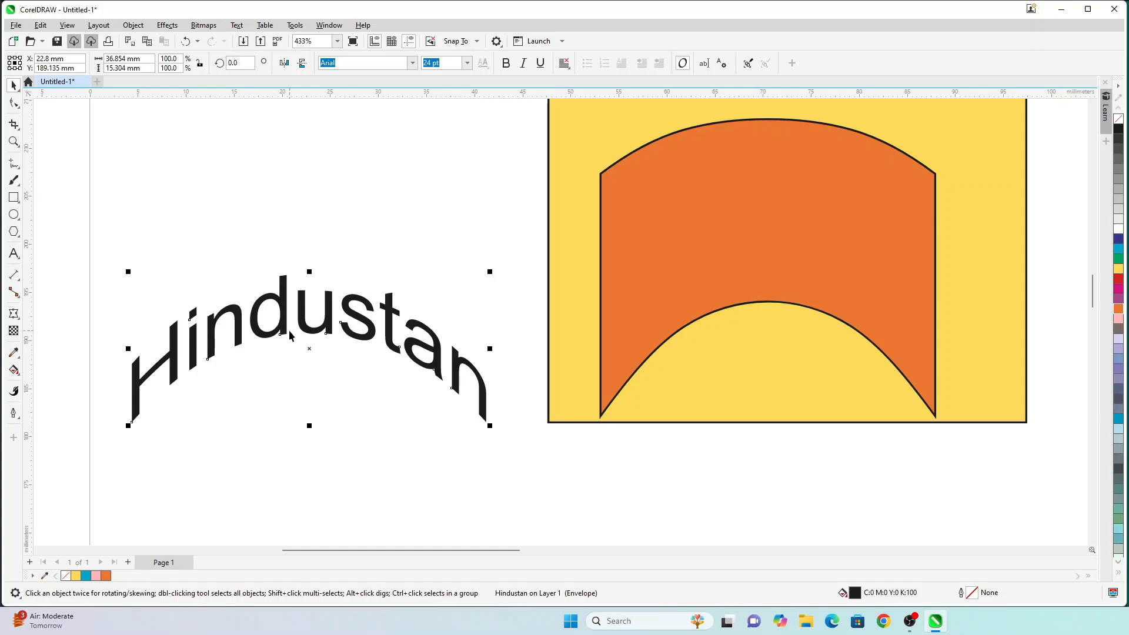
click(333, 280)
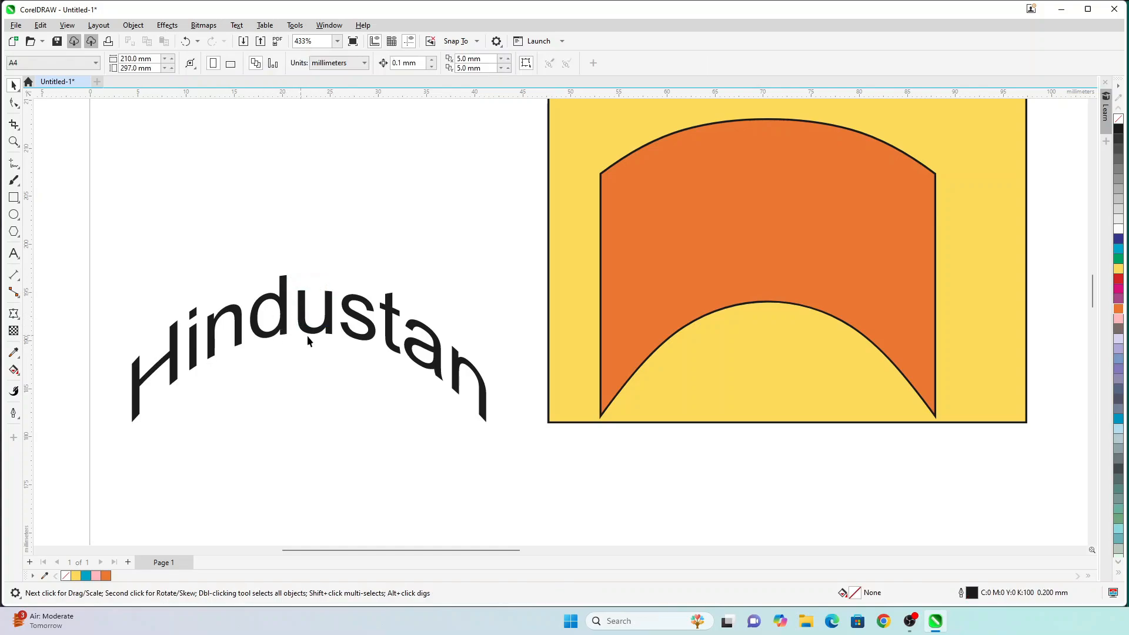
drag(283, 331, 755, 216)
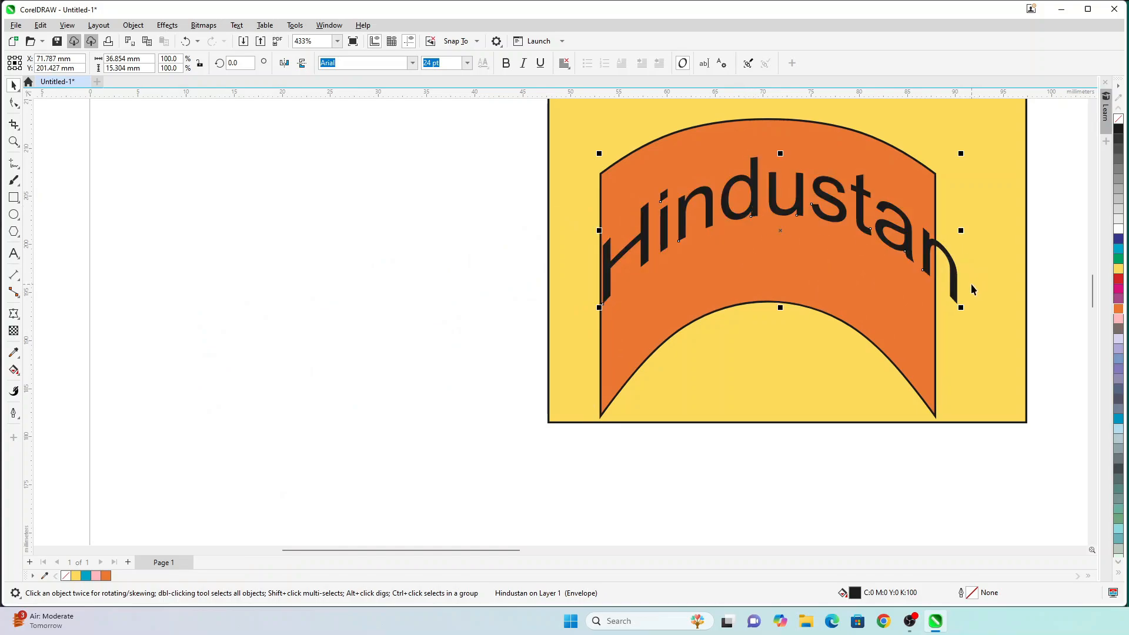
drag(961, 230, 923, 230)
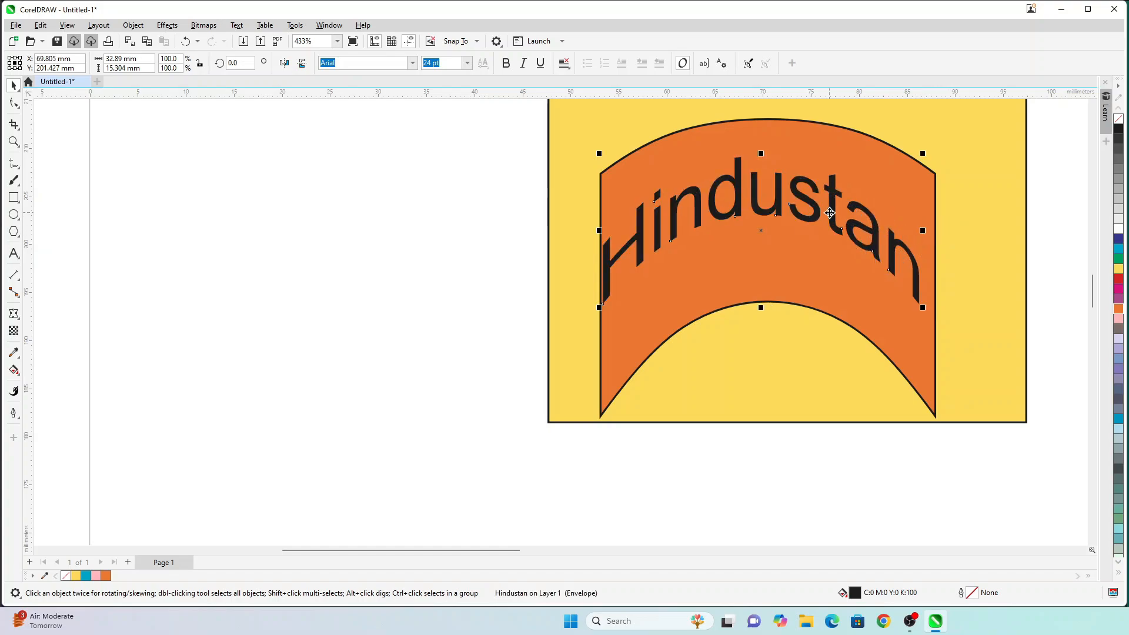
drag(830, 213, 786, 182)
Step: Resize the orange banner to 55.9% height and 106.9% width so it hugs the text
click(764, 267)
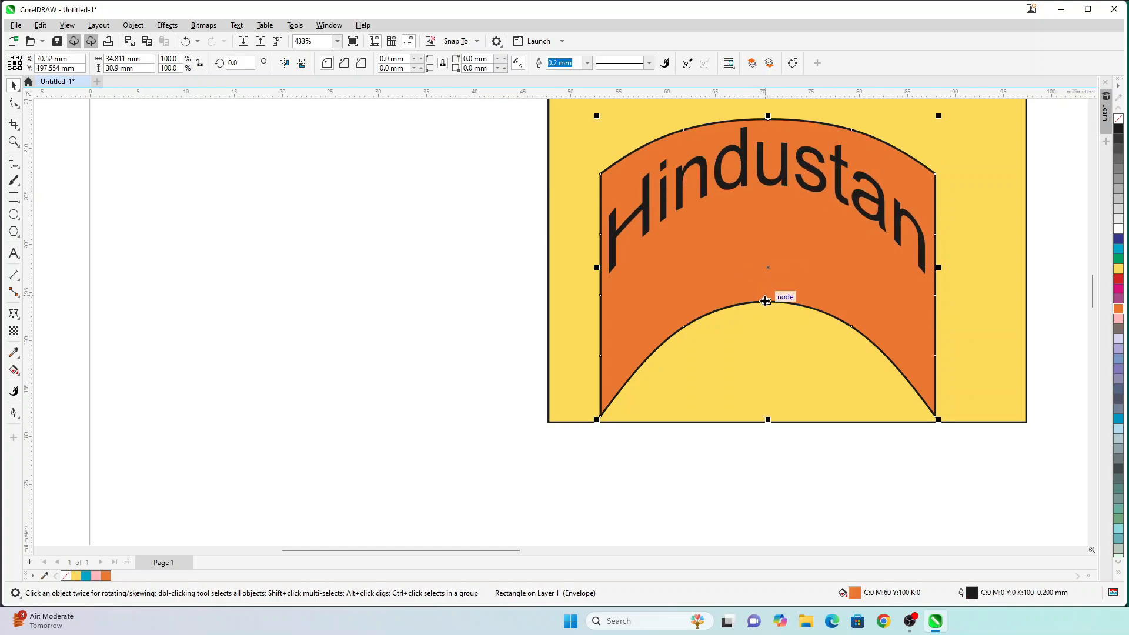
click(683, 466)
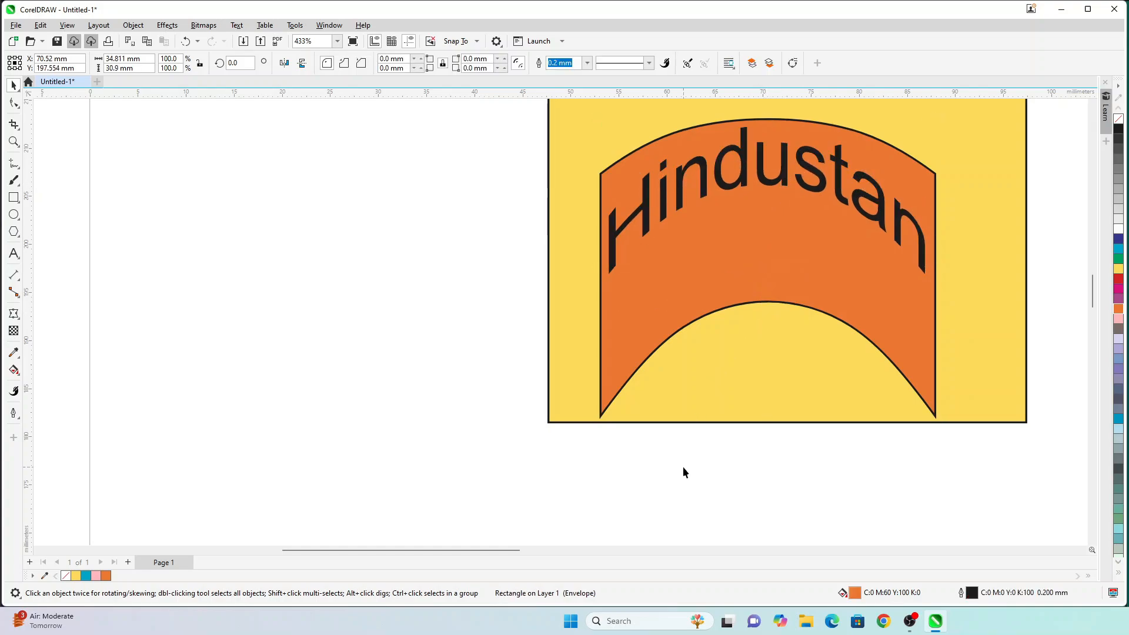
click(712, 313)
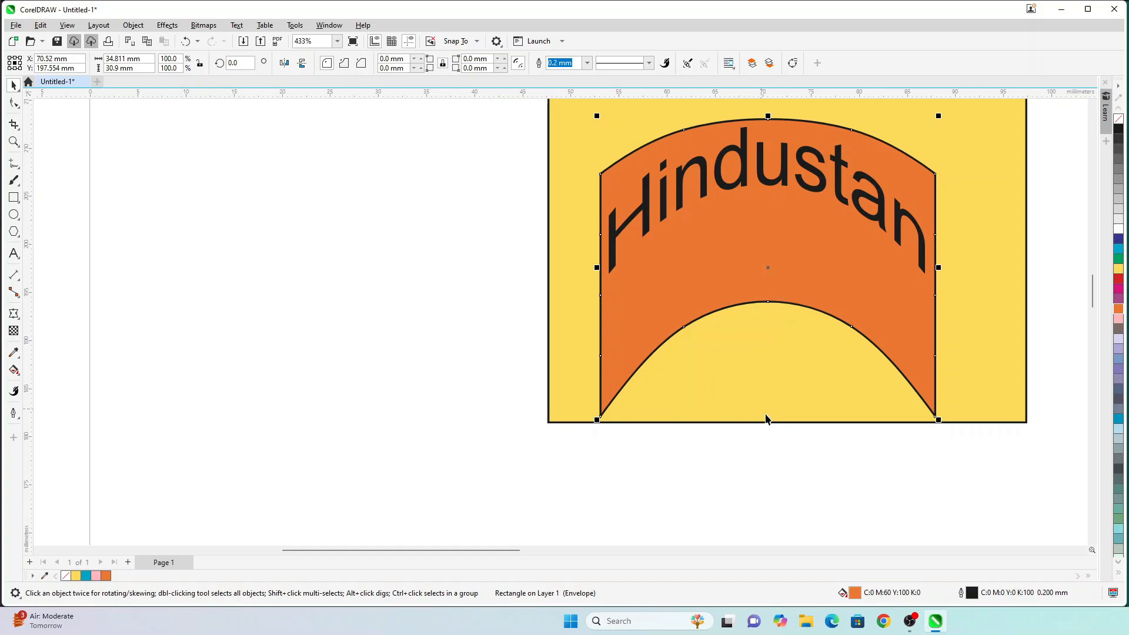
drag(769, 422, 767, 293)
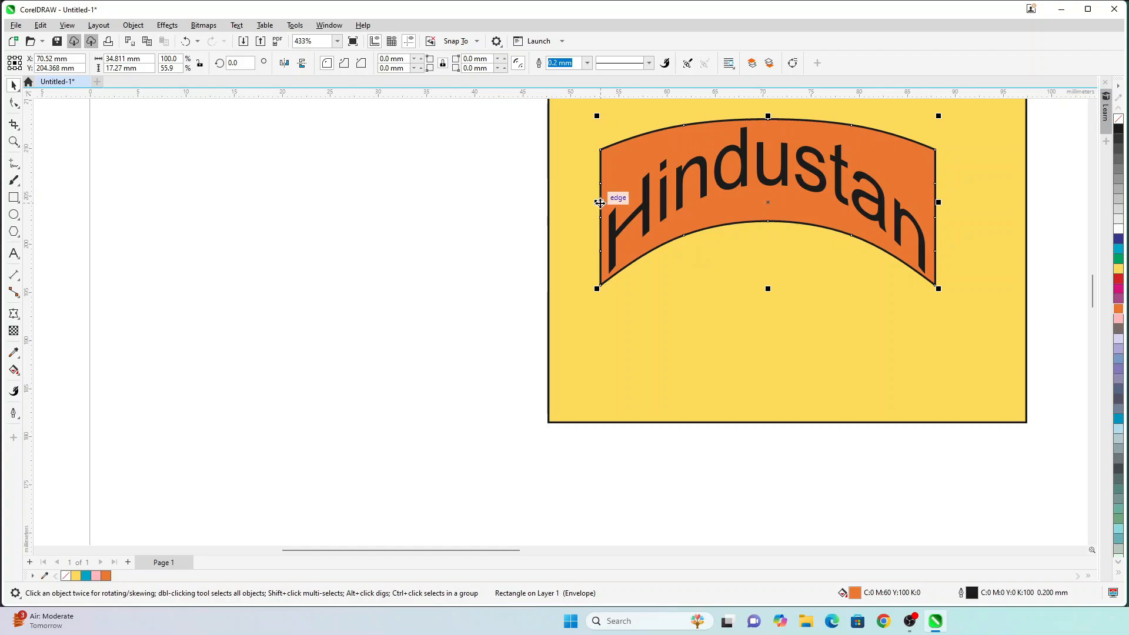
drag(597, 202, 573, 200)
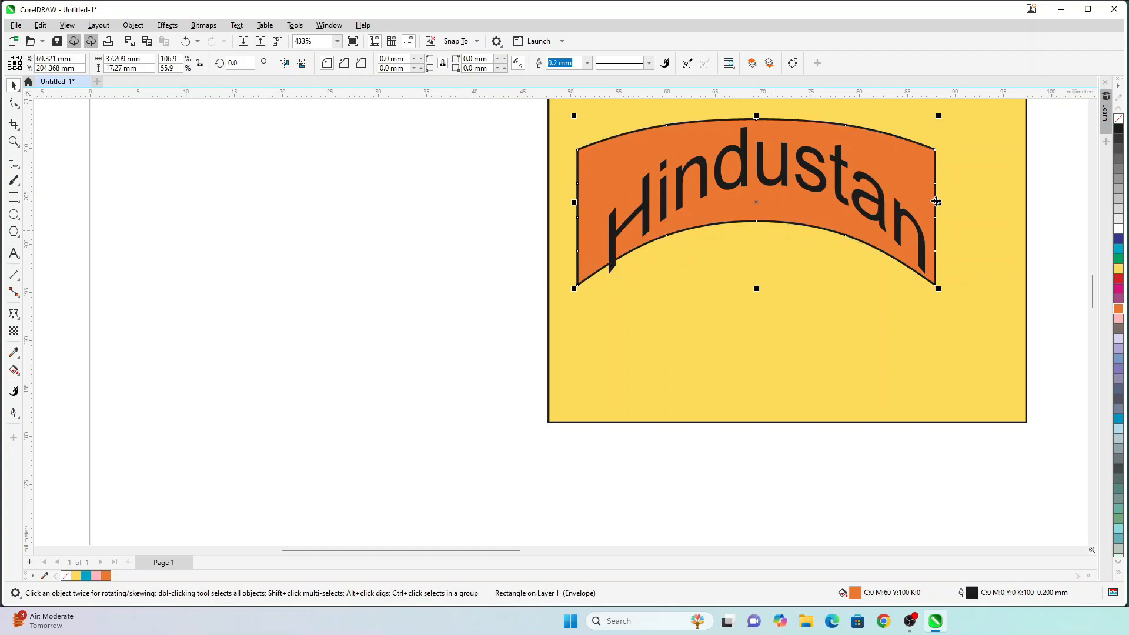